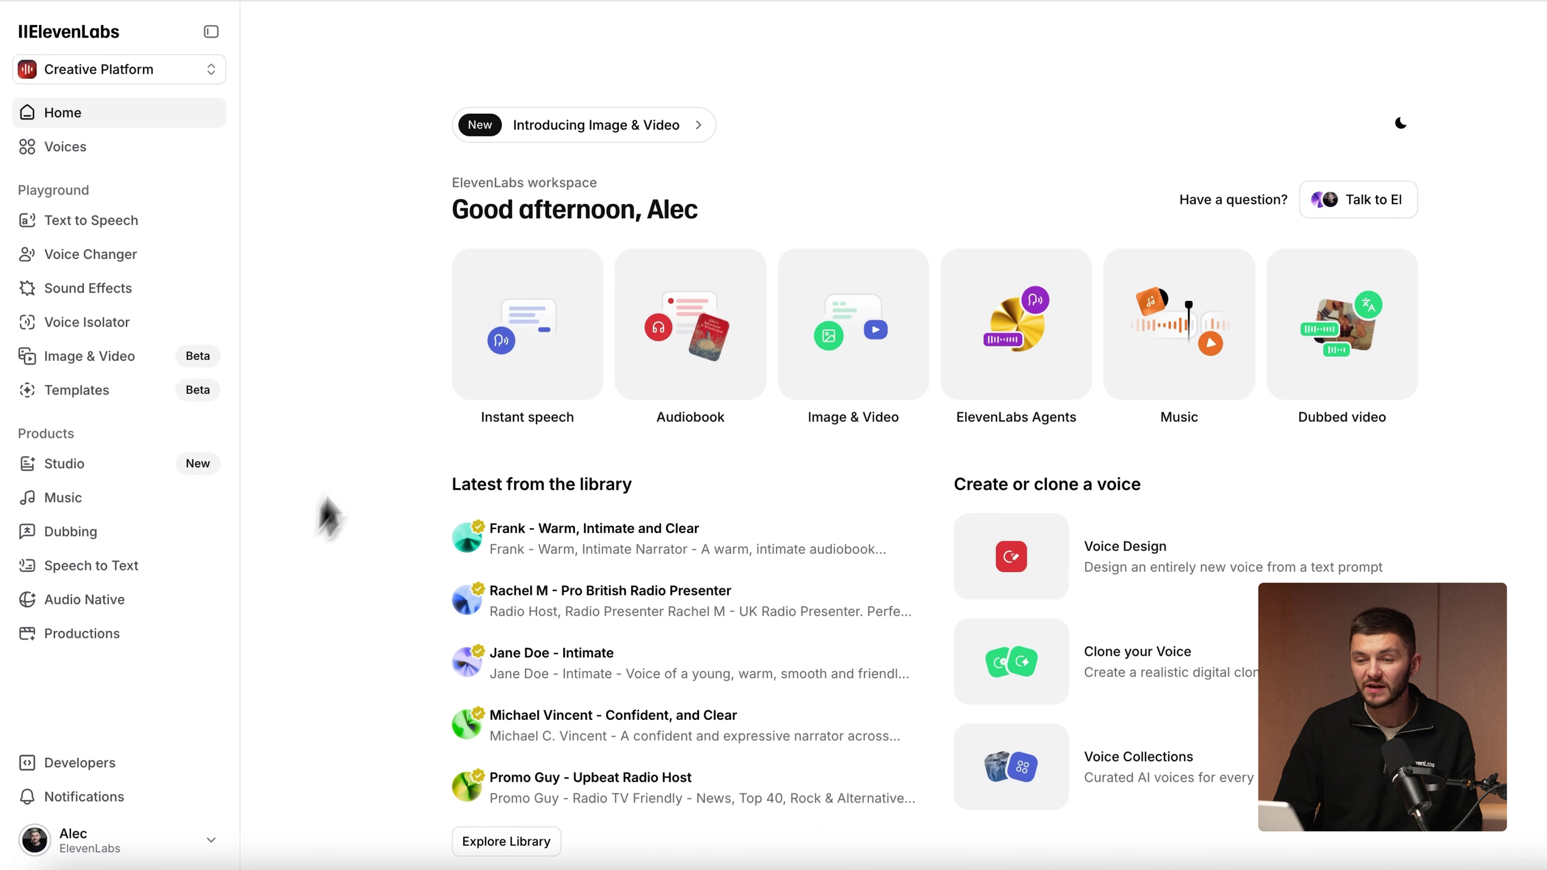
Step: From Voices, choose Create or Clone a Voice and pick the Voice Design option
left_click(104, 157)
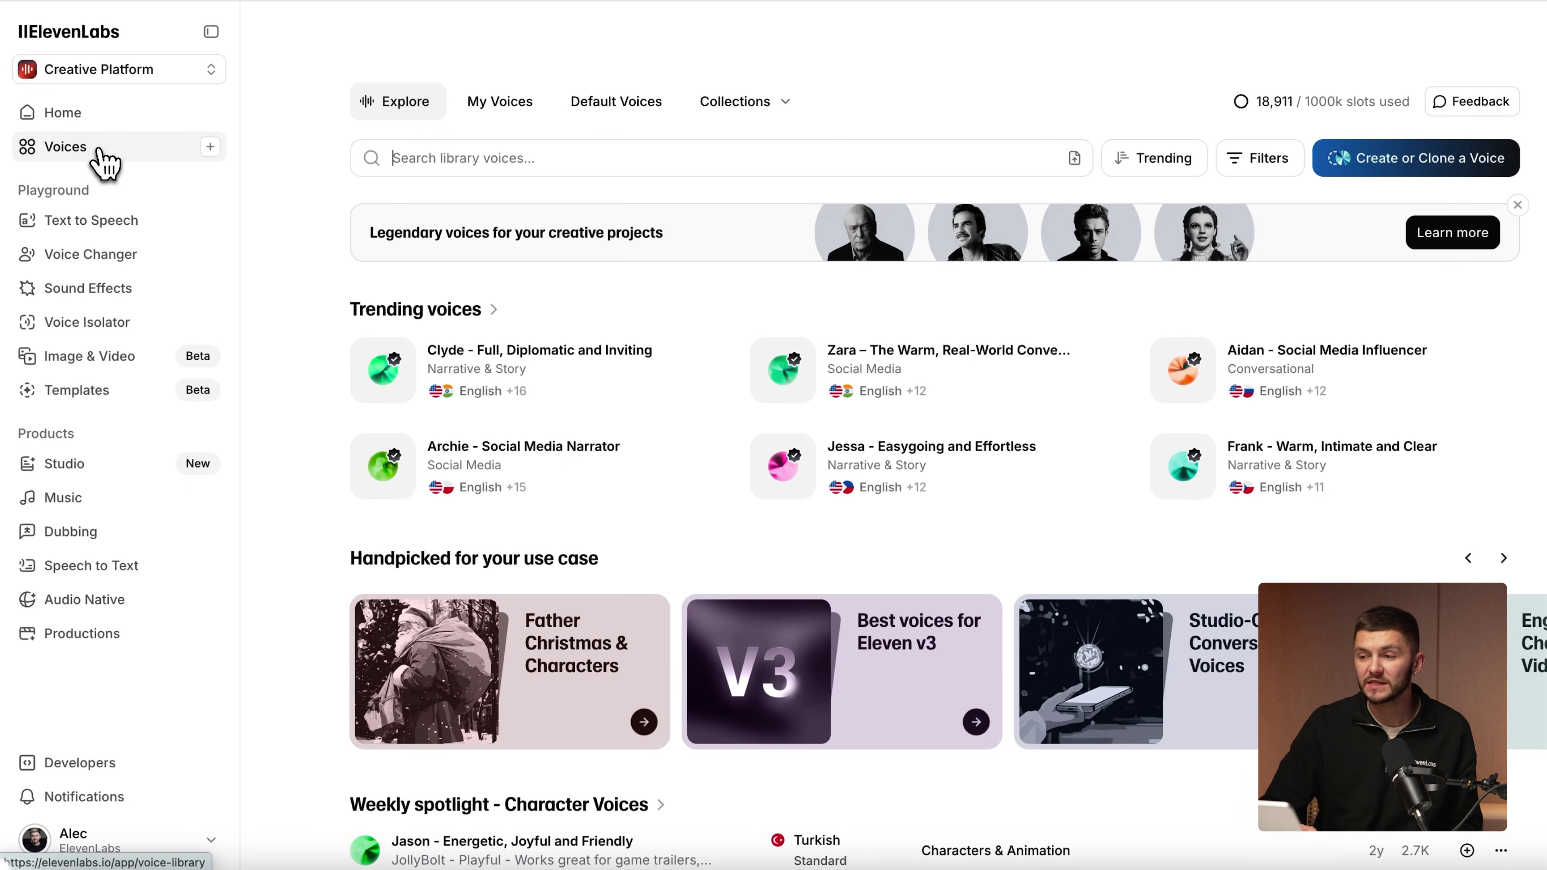
left_click(1392, 165)
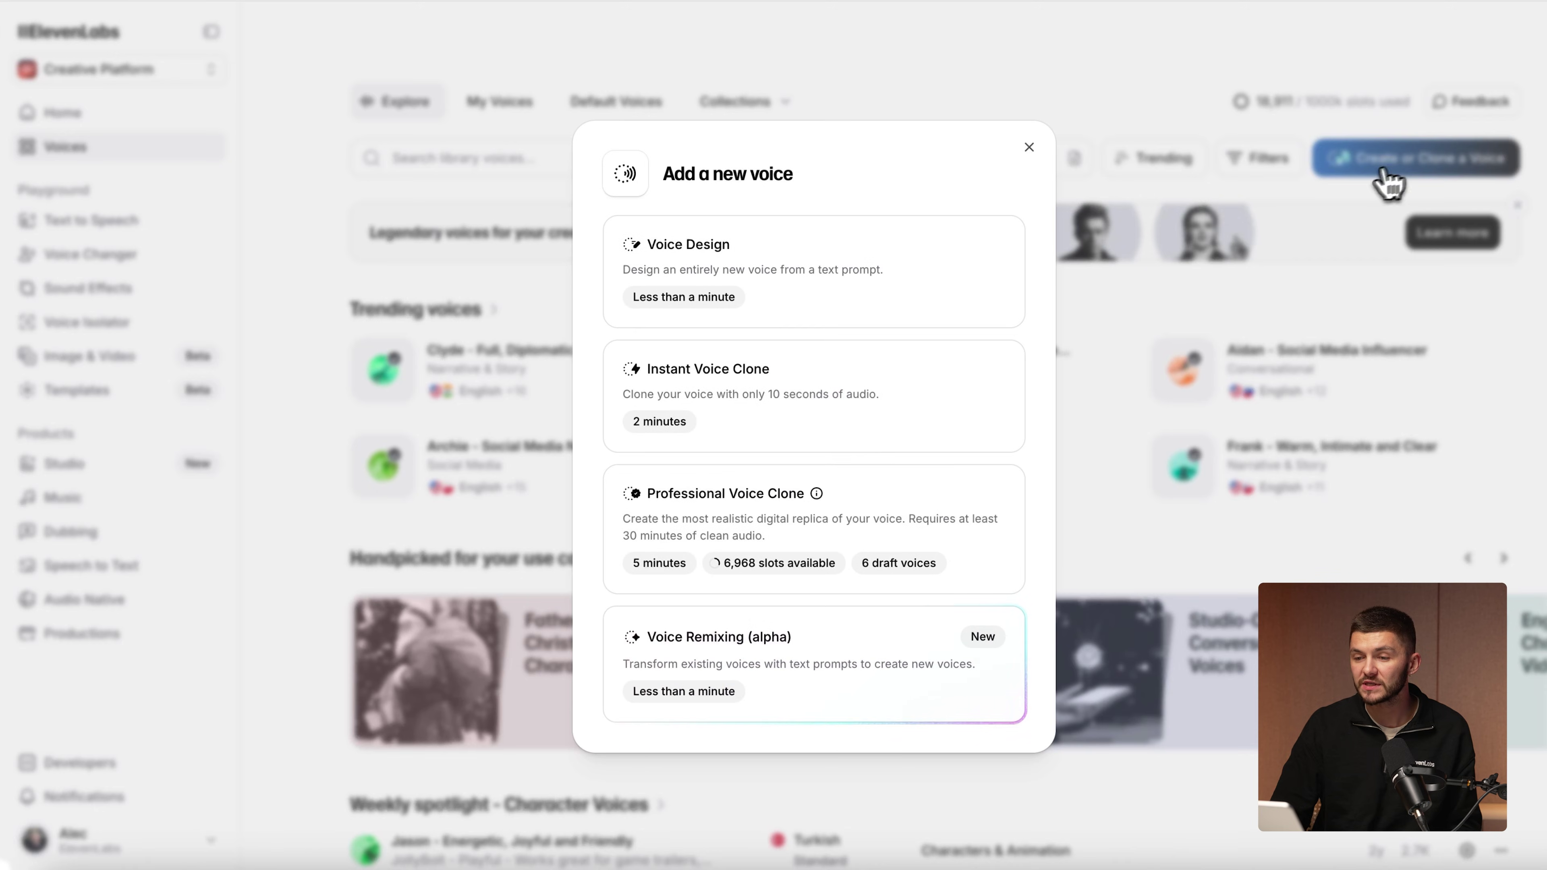
left_click(807, 296)
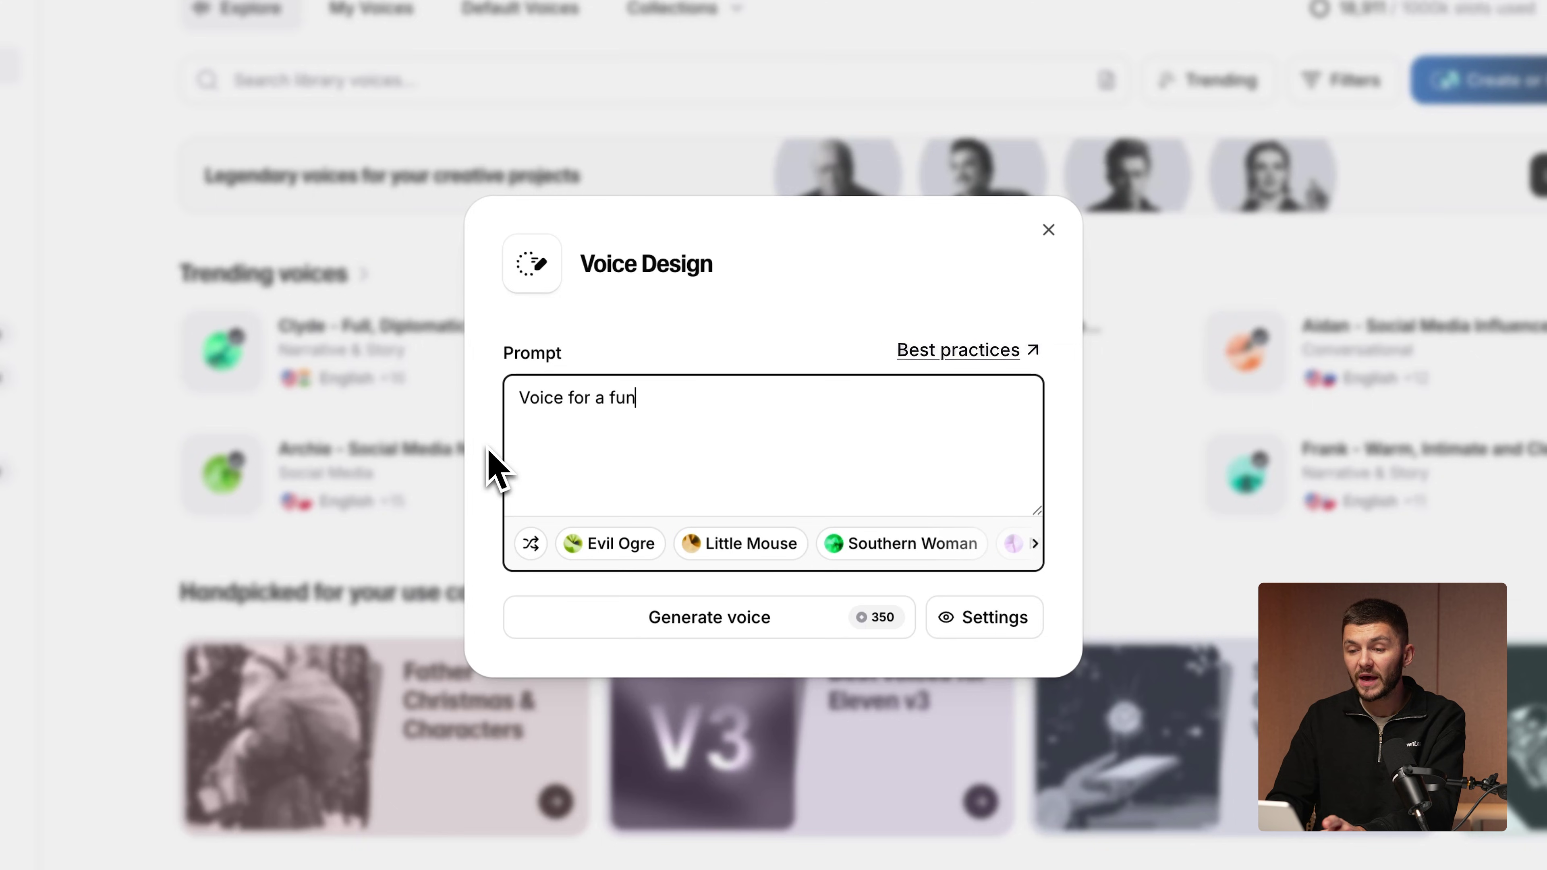
Step: Generate preview voices from the prompt 'Voice for a fun pink yeti' and stop Voice 1's preview
type("pink")
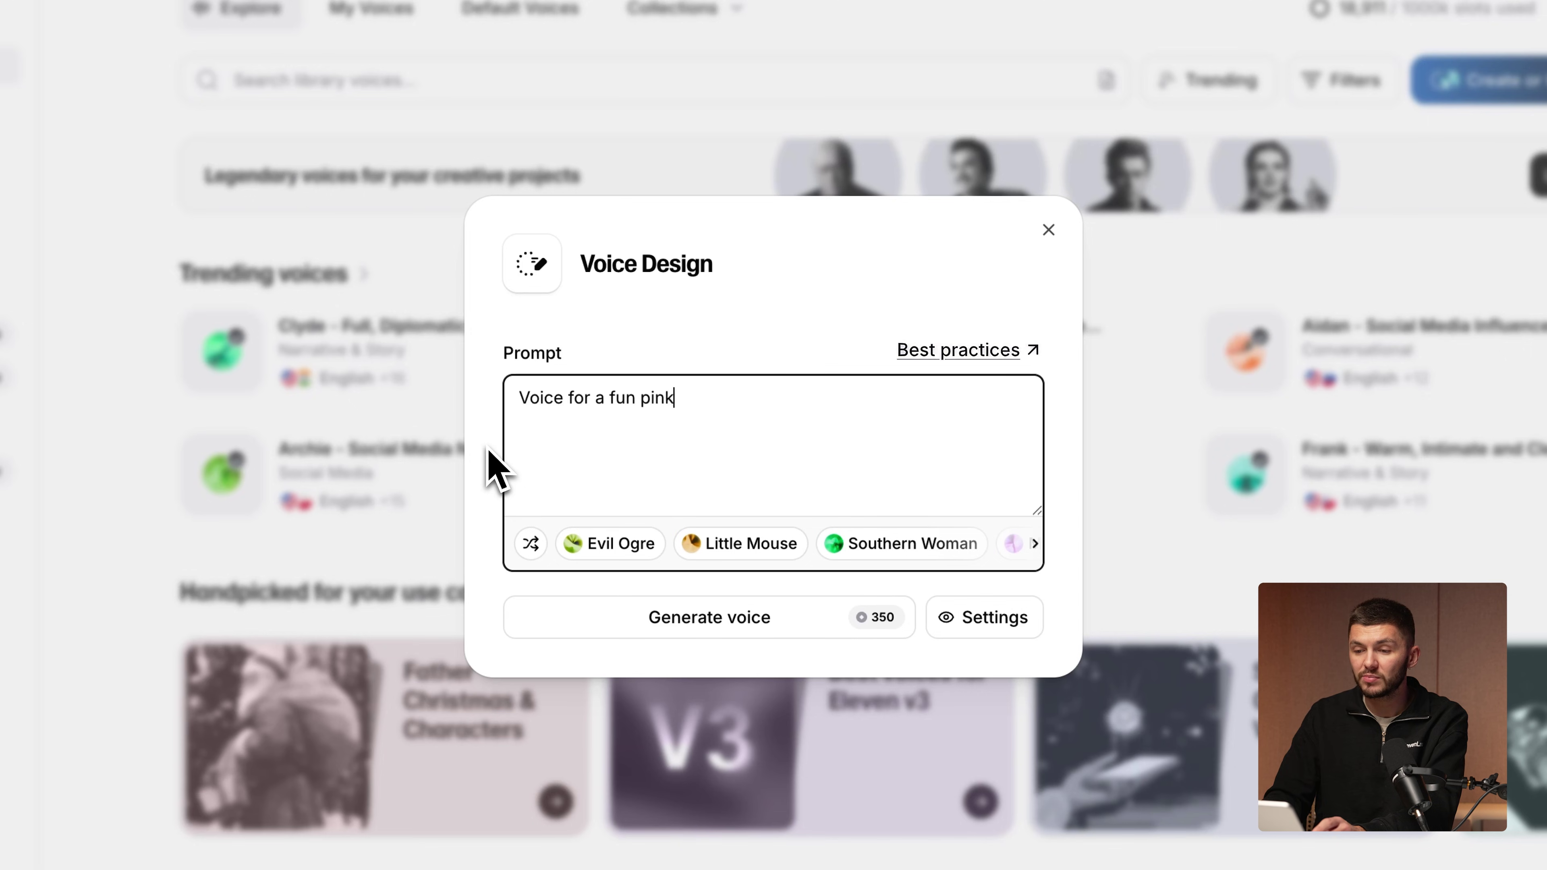
type(" yeti")
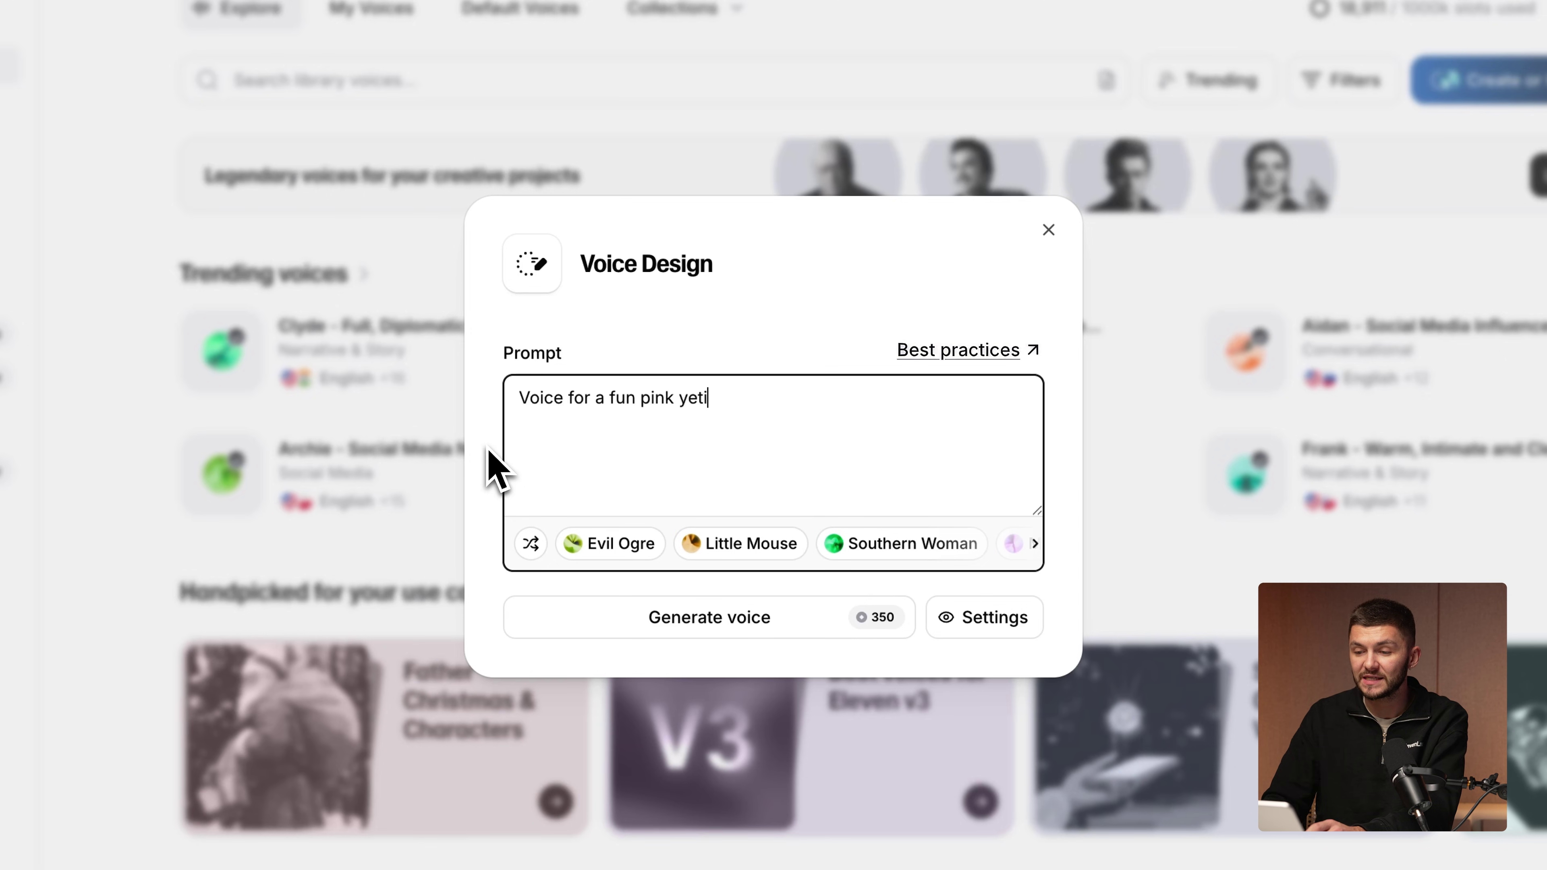
left_click(682, 628)
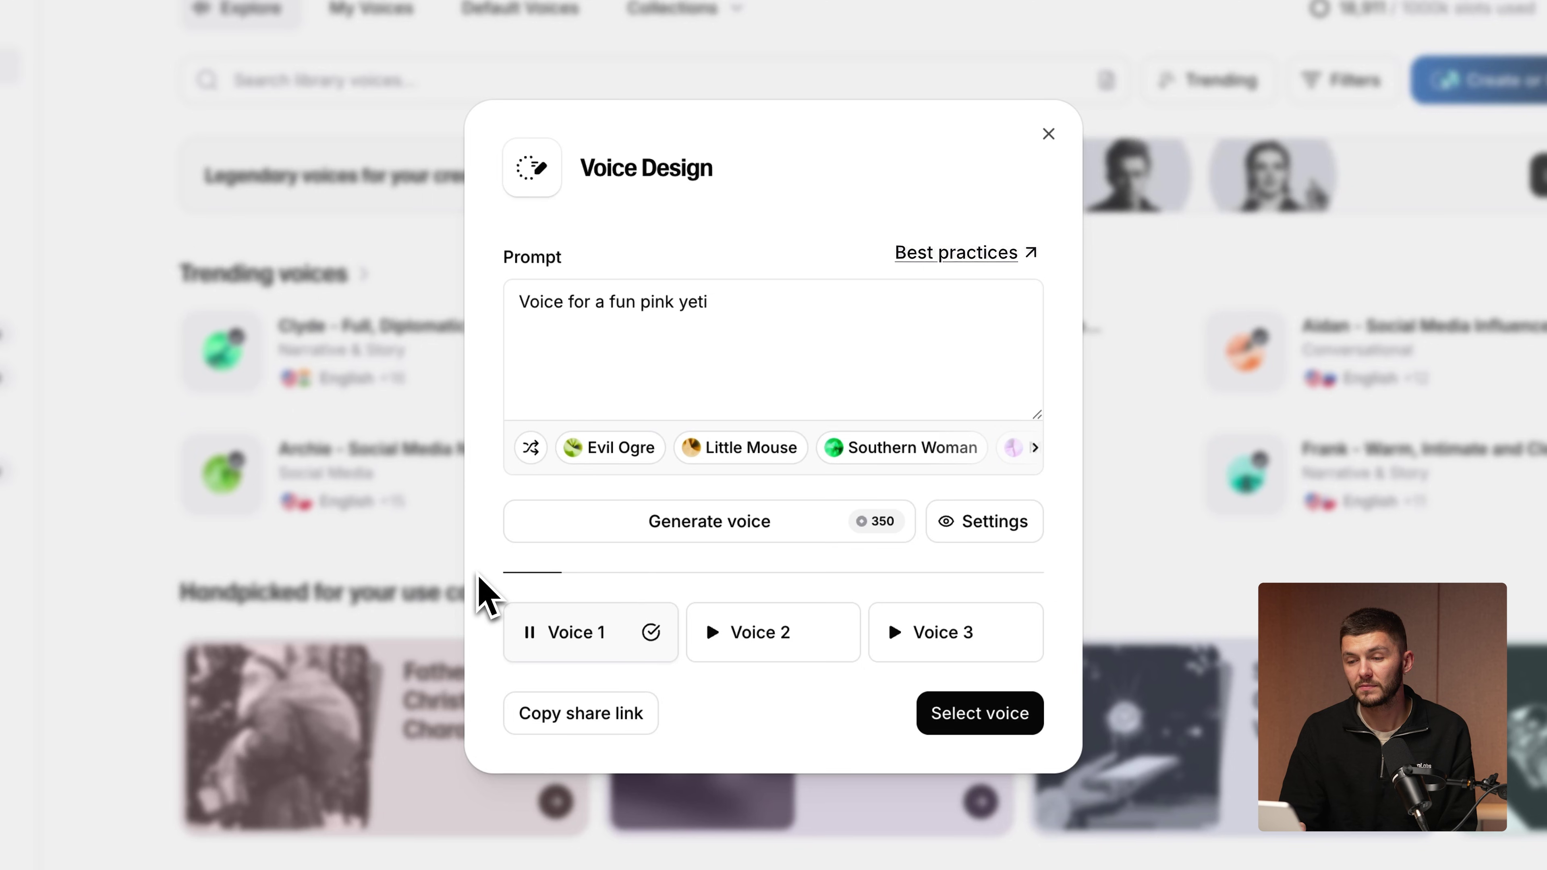
left_click(539, 651)
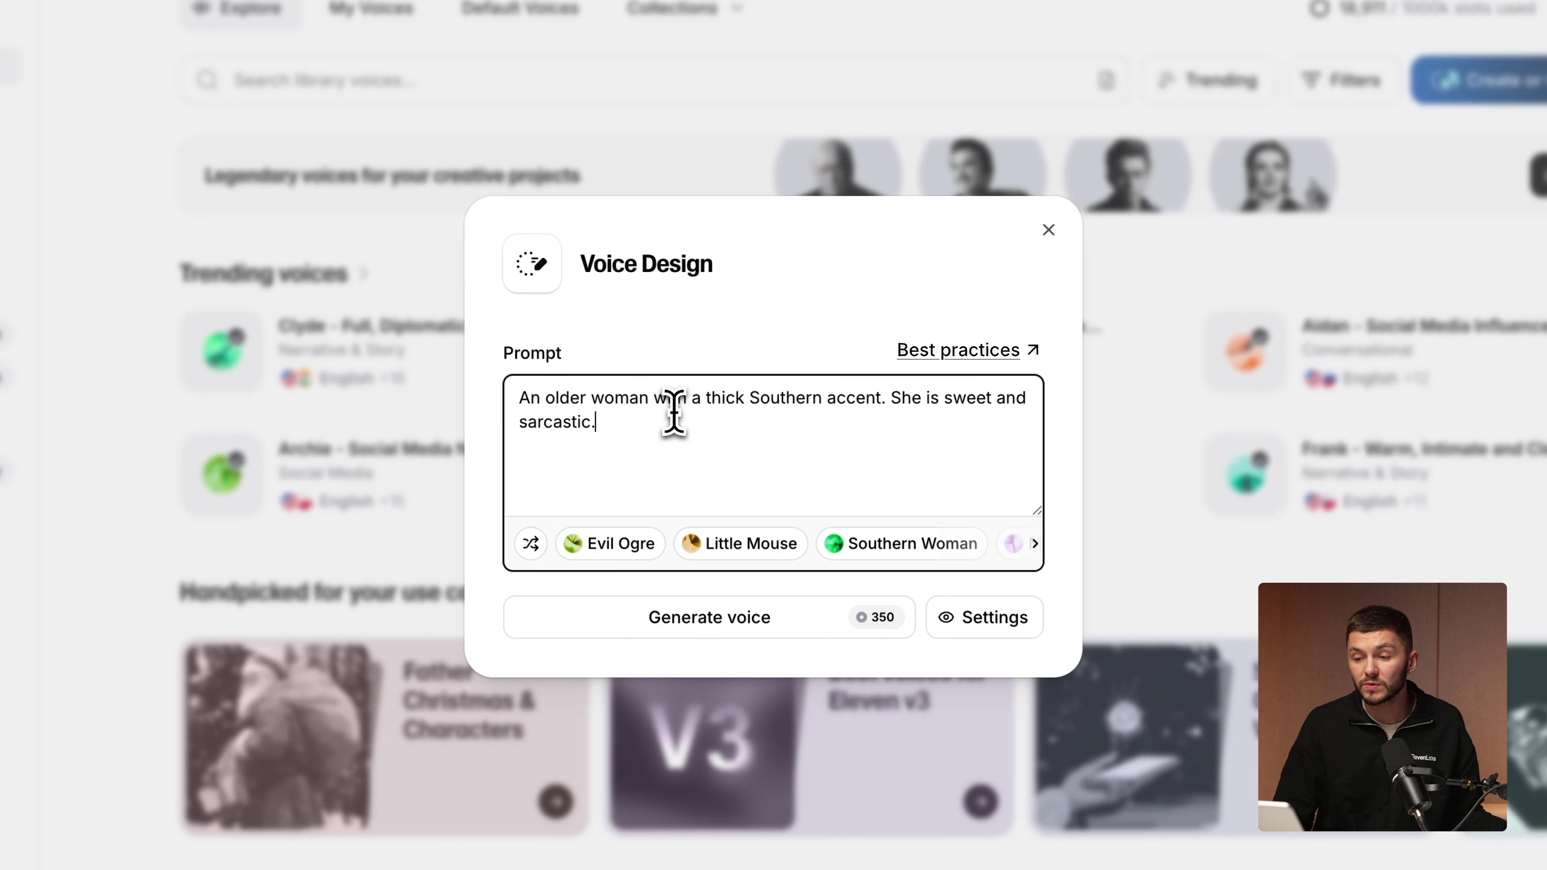
Step: Generate voices for the sweet, sarcastic Southern older woman and audition Voice 1, 2 and 3
left_click(729, 617)
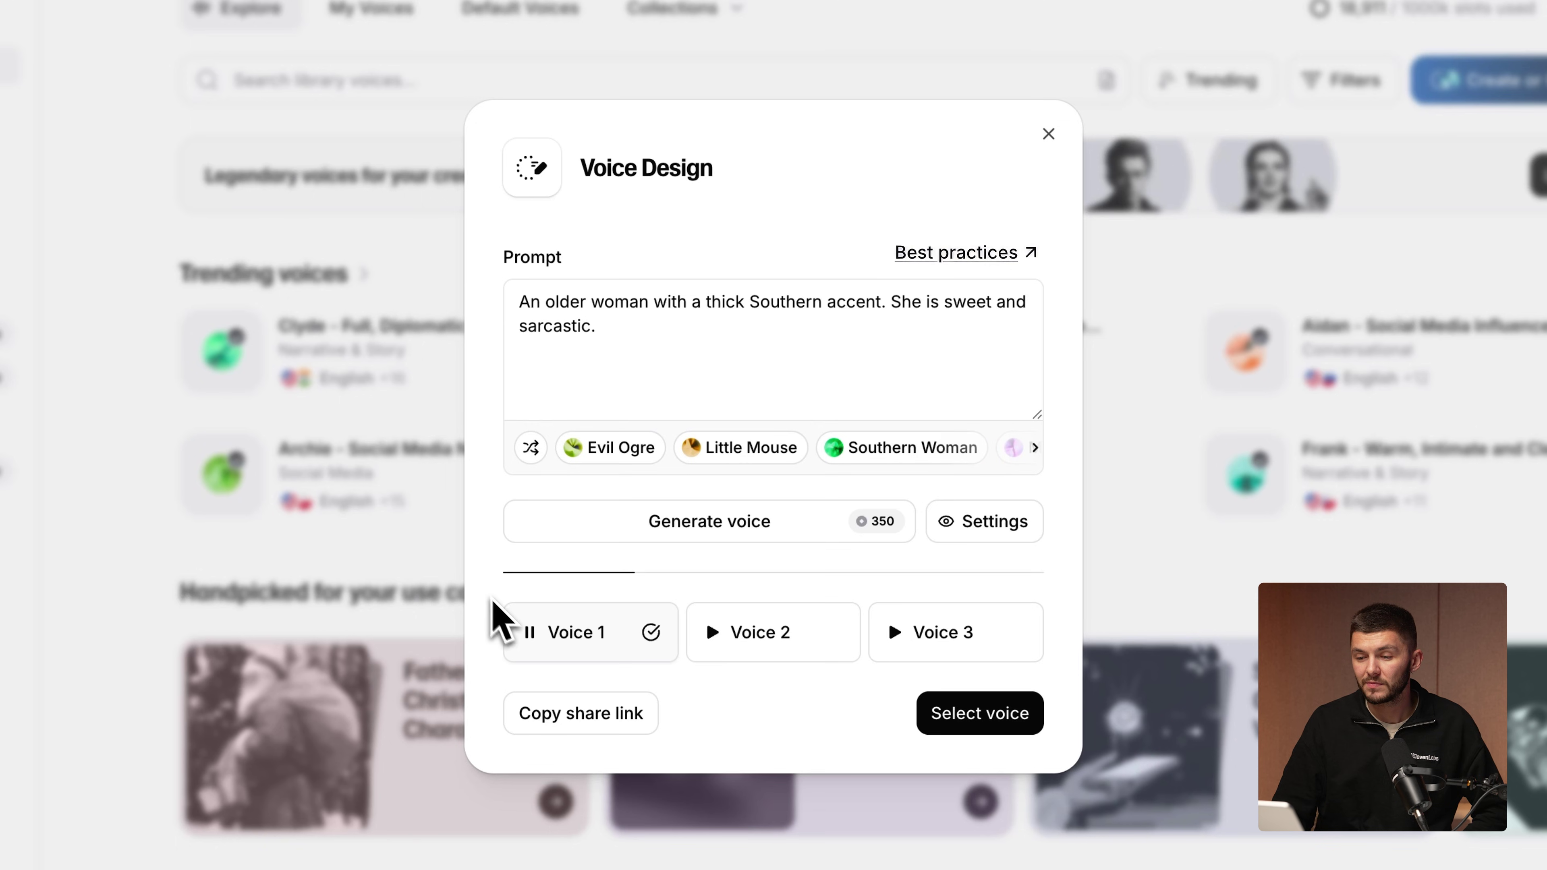
left_click(527, 631)
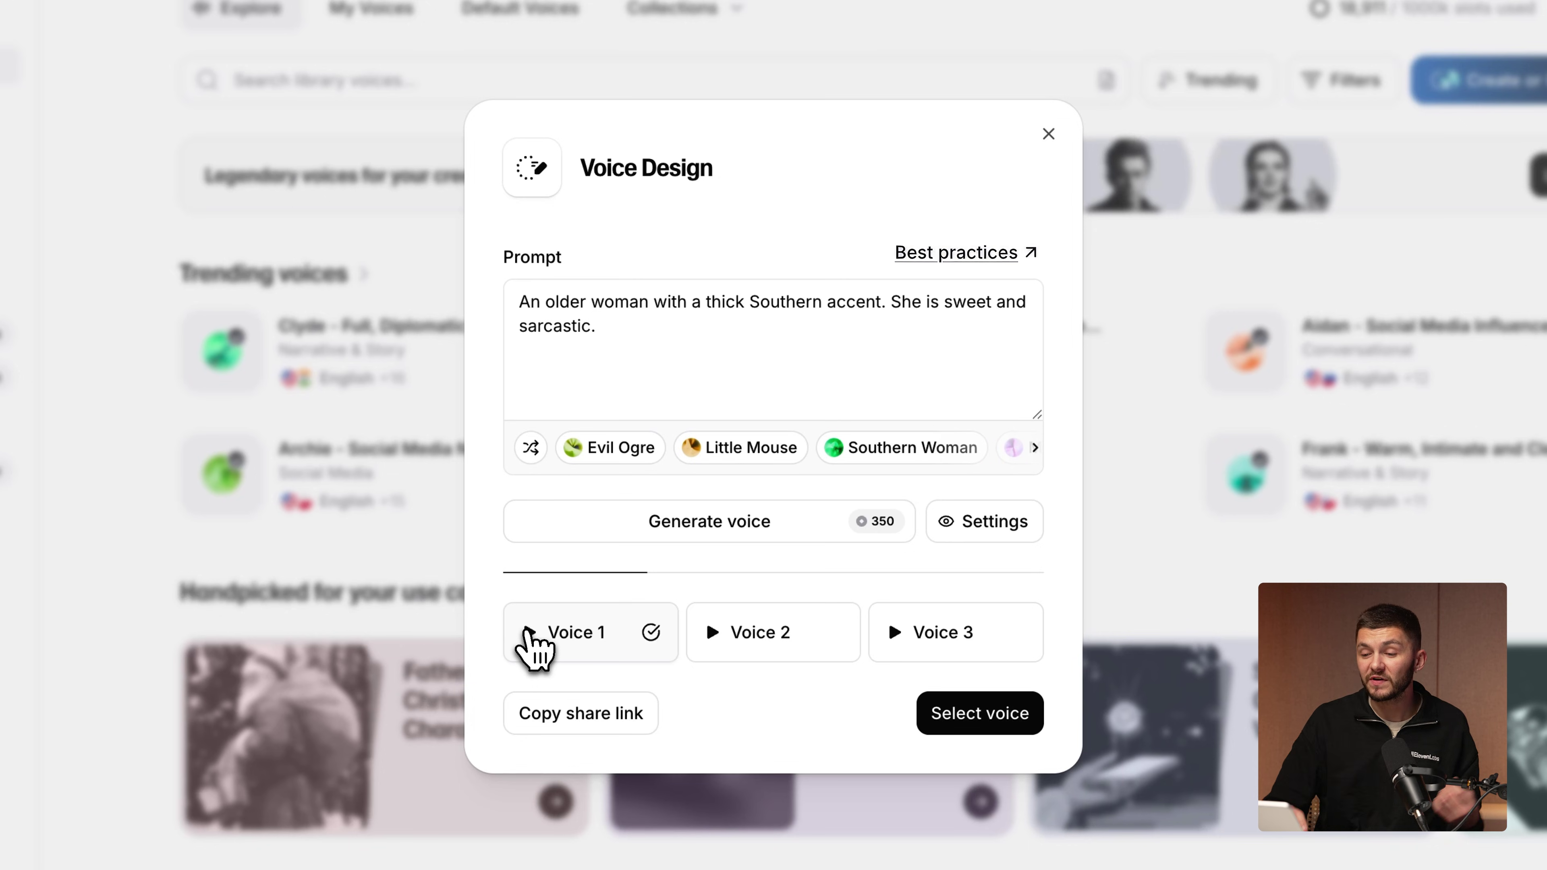
left_click(714, 635)
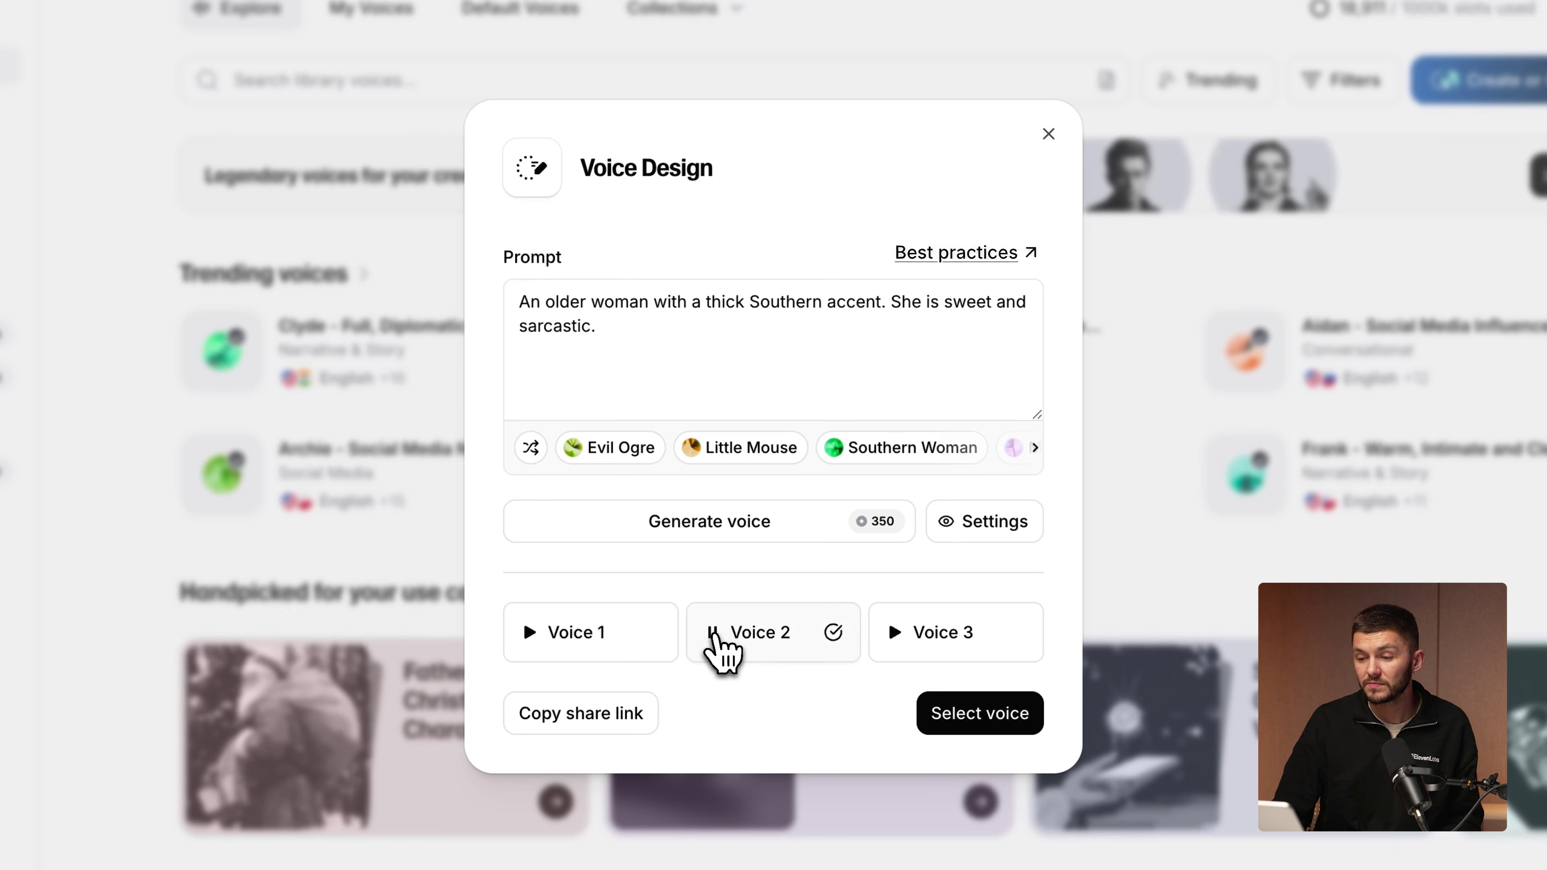
left_click(895, 634)
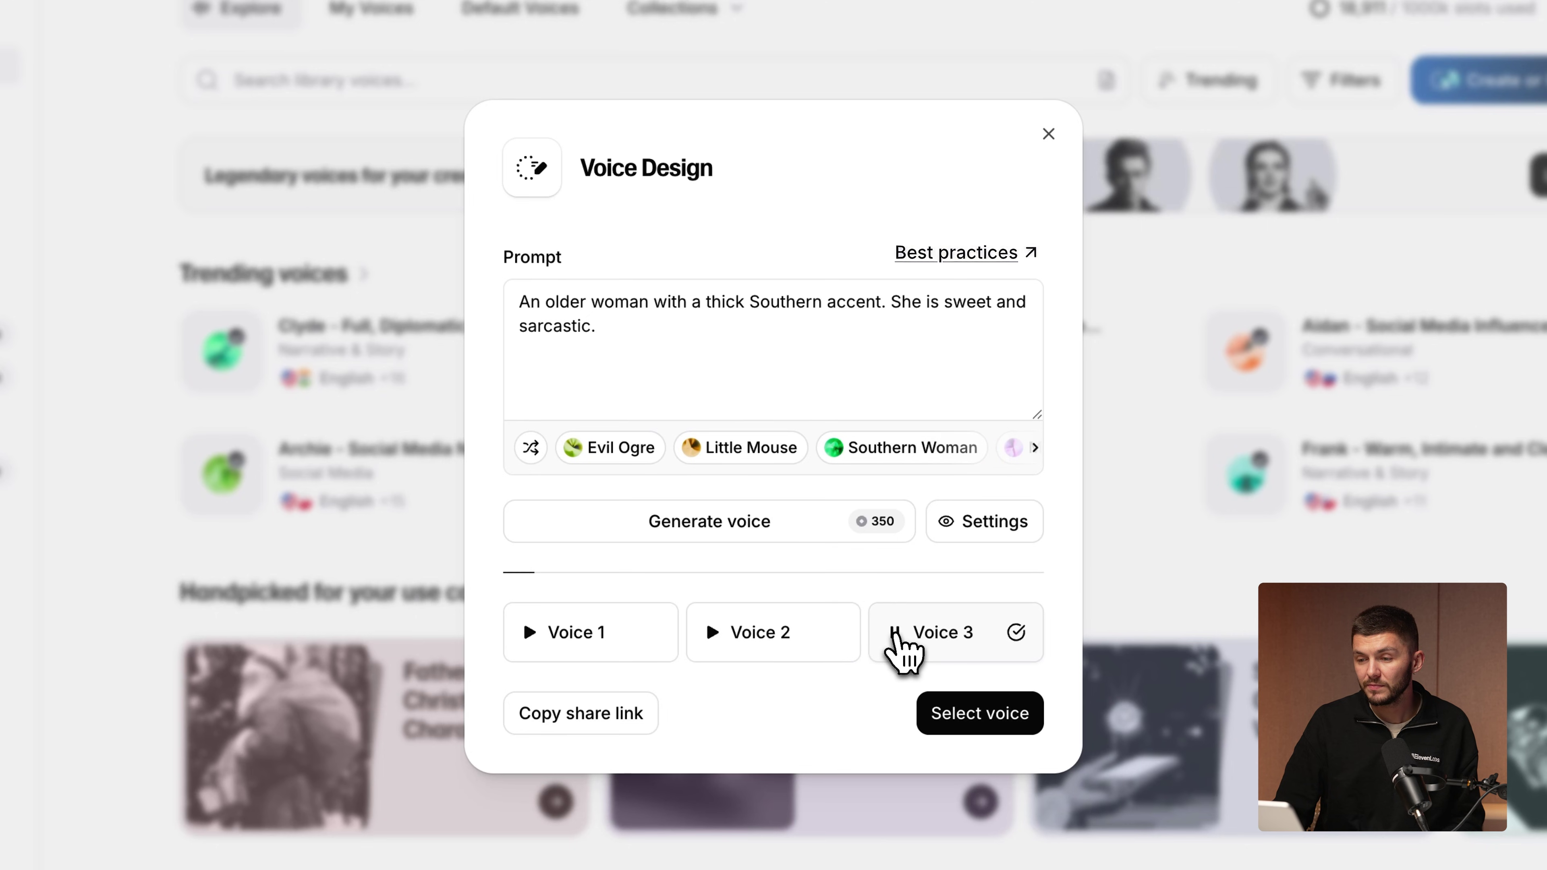
left_click(895, 634)
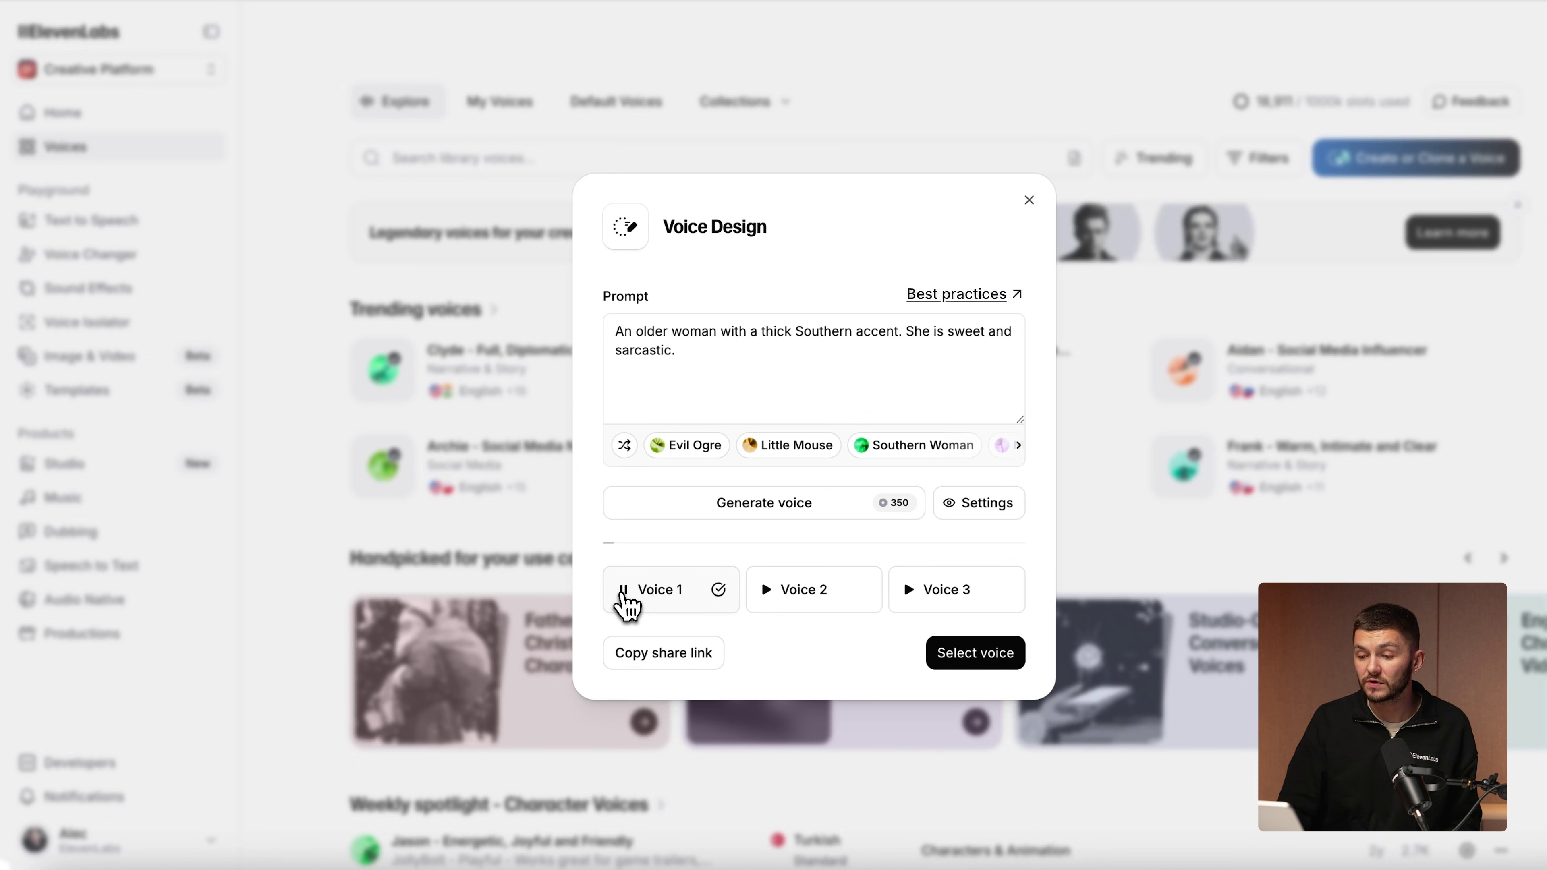
Step: Name the selected voice 'Alex - Southern Accent' and set its language label to English
left_click(974, 664)
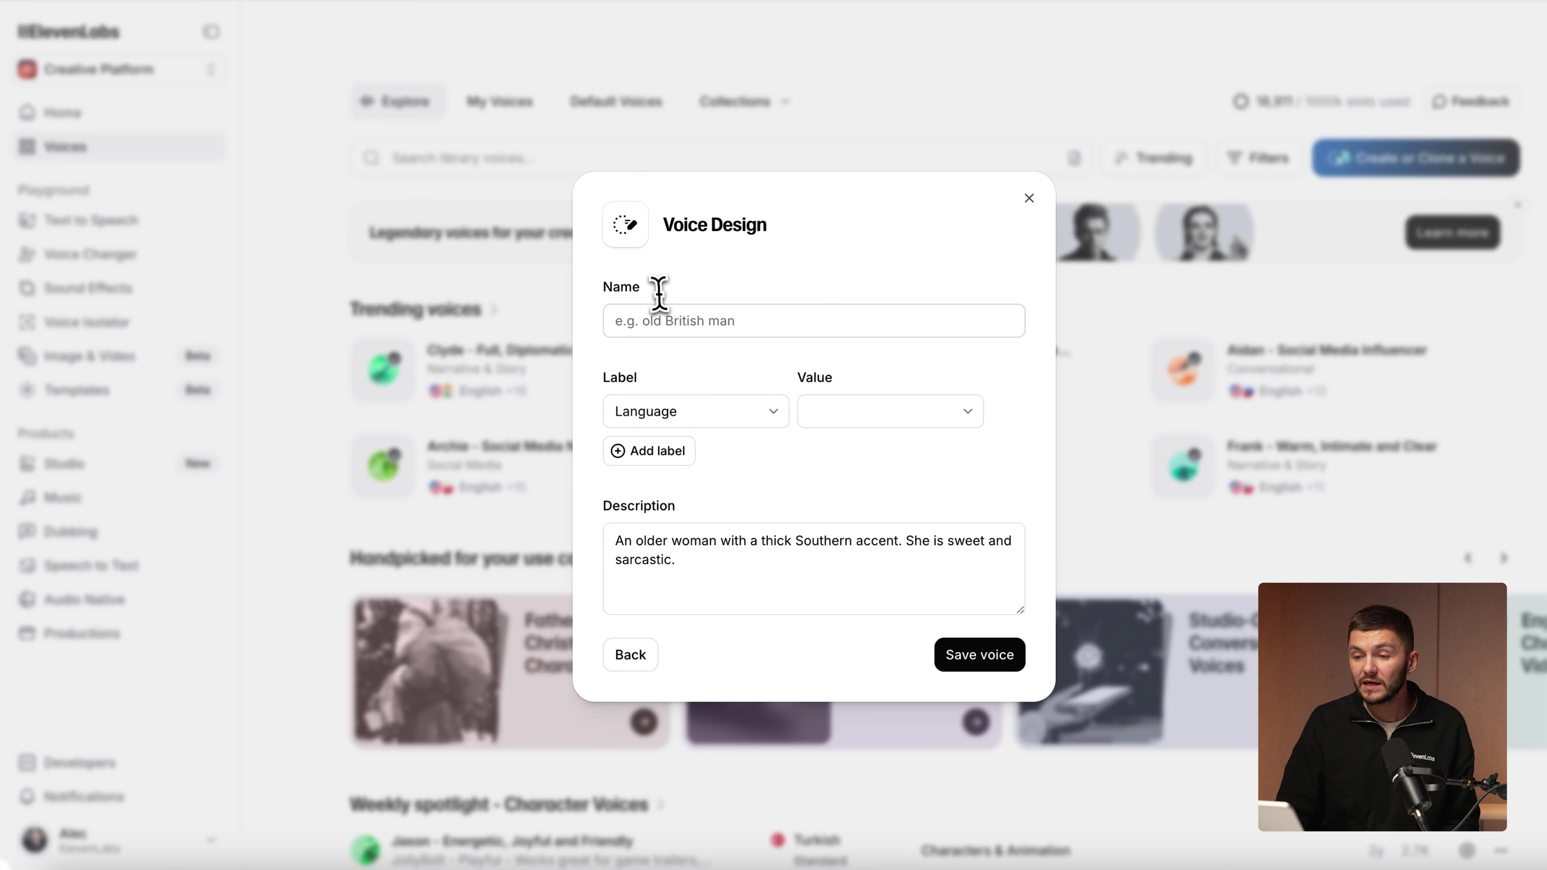
left_click(674, 317)
type("Alex - Southern Accent")
left_click(823, 414)
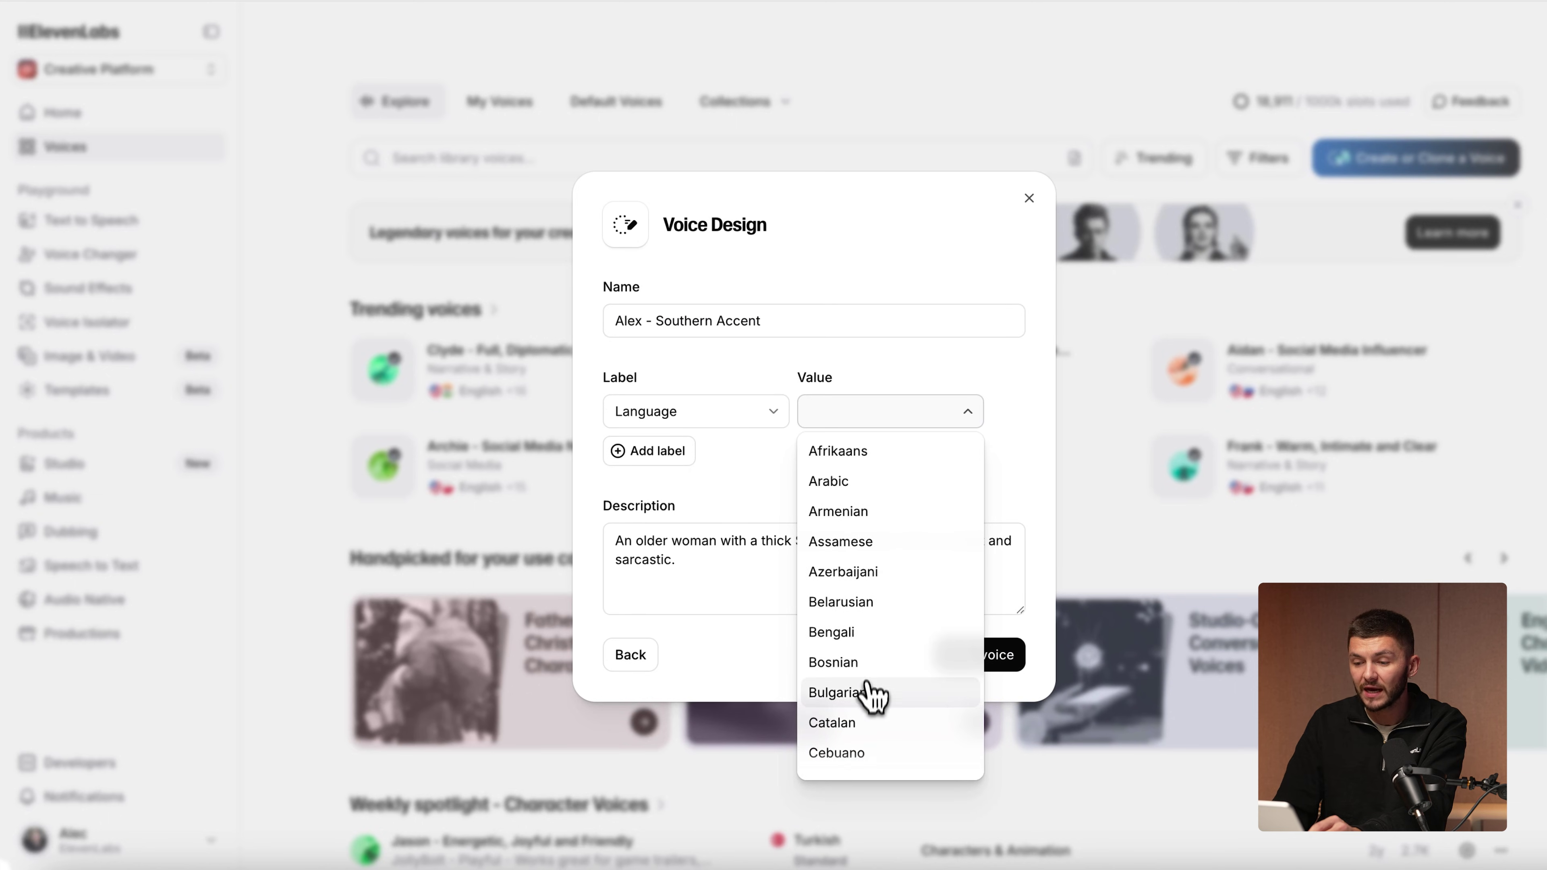
scroll(868, 710, "down", 4)
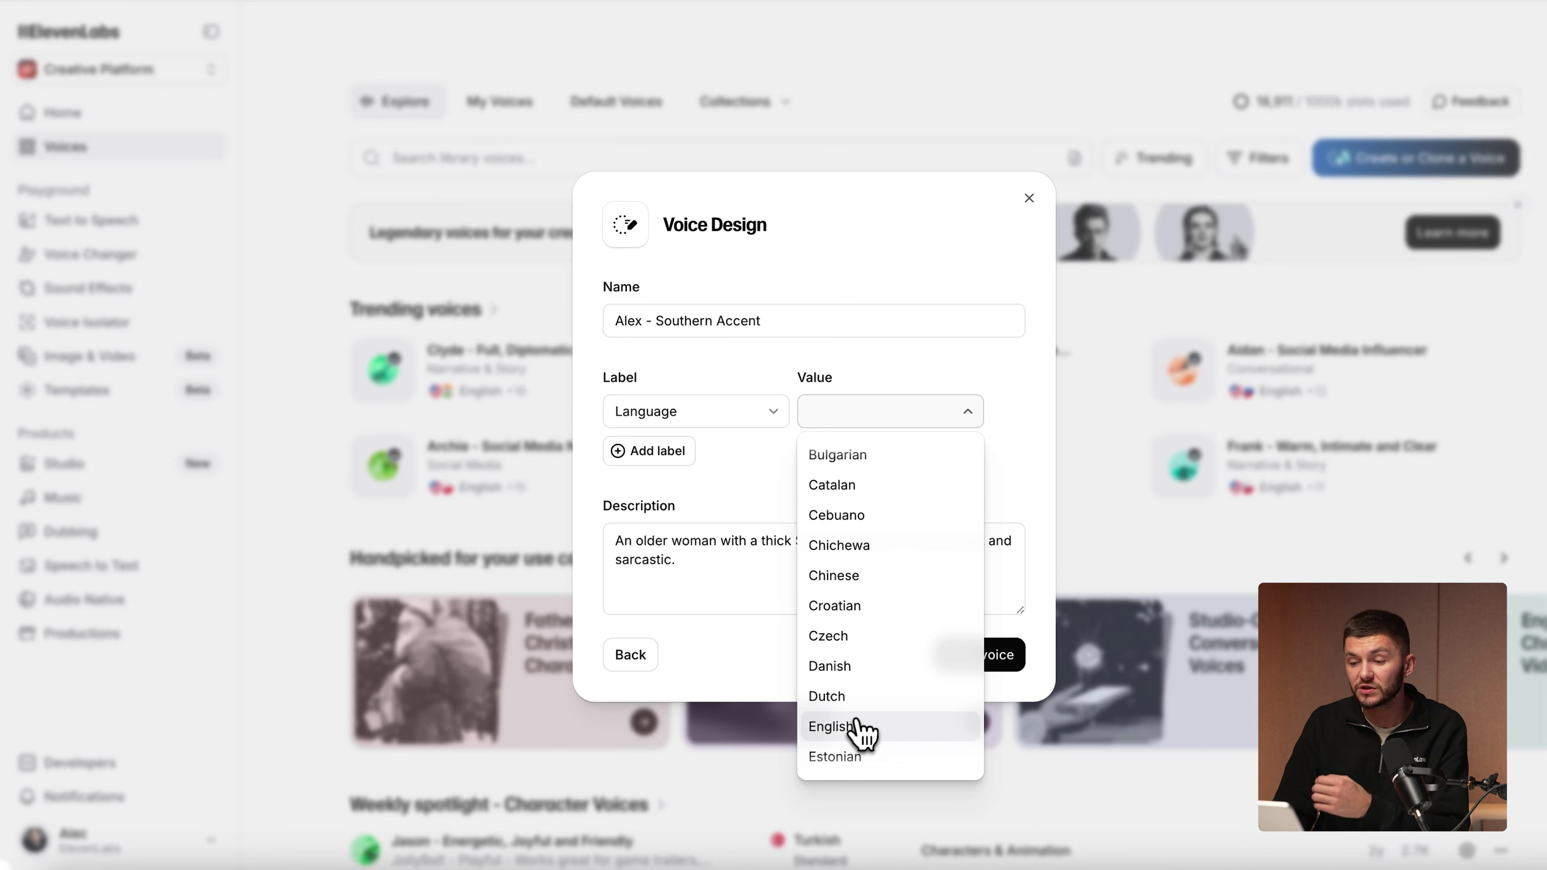
left_click(862, 727)
Step: Check the voice description text and save the designed voice
left_click_drag(735, 571, 604, 541)
left_click(715, 556)
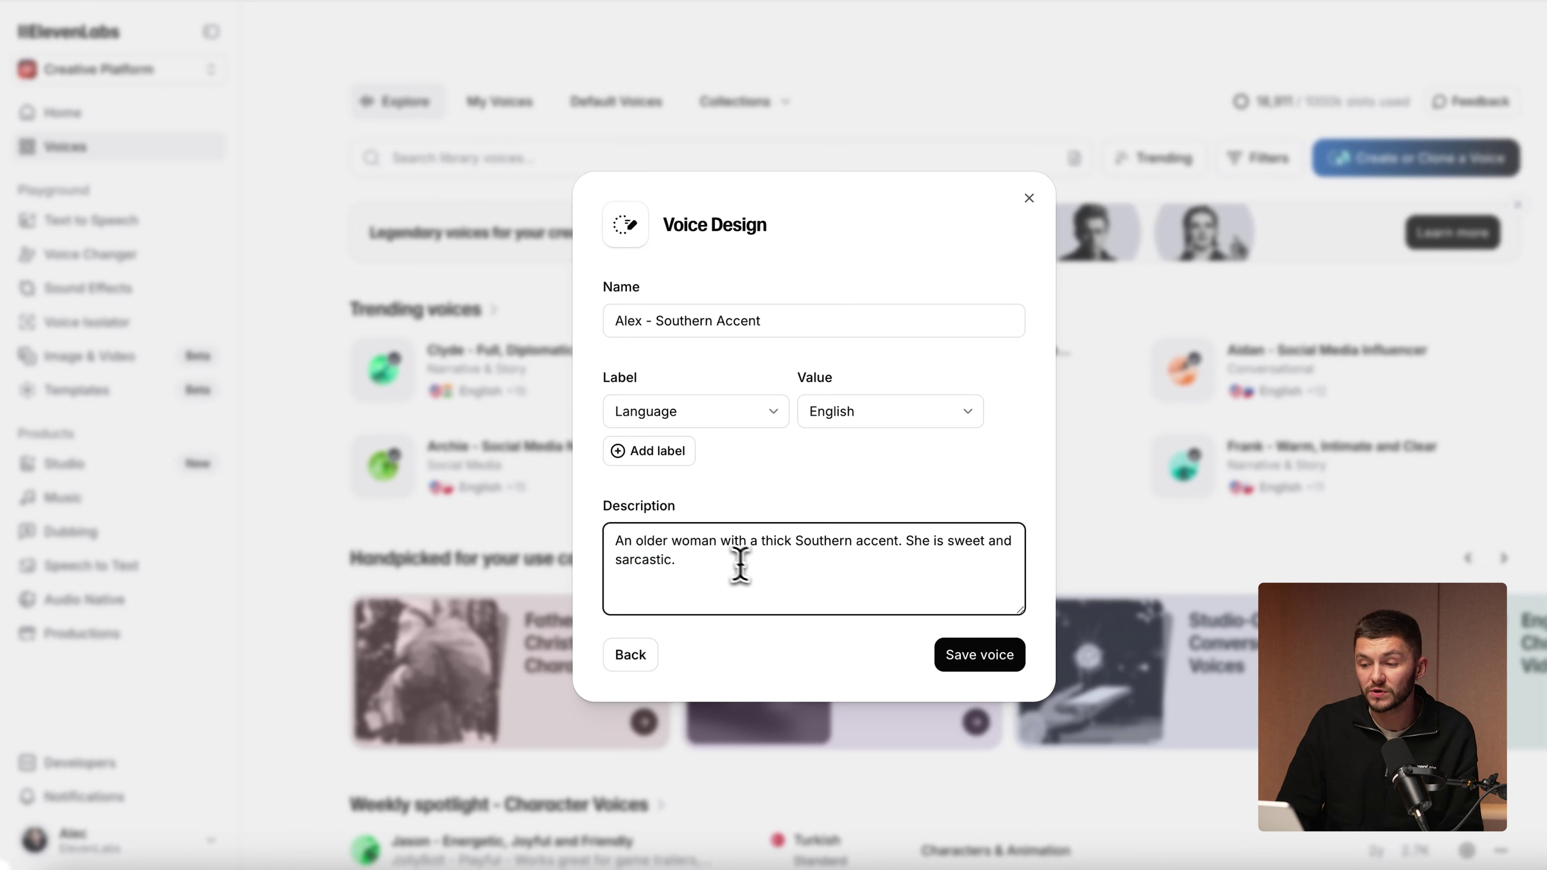
left_click(998, 667)
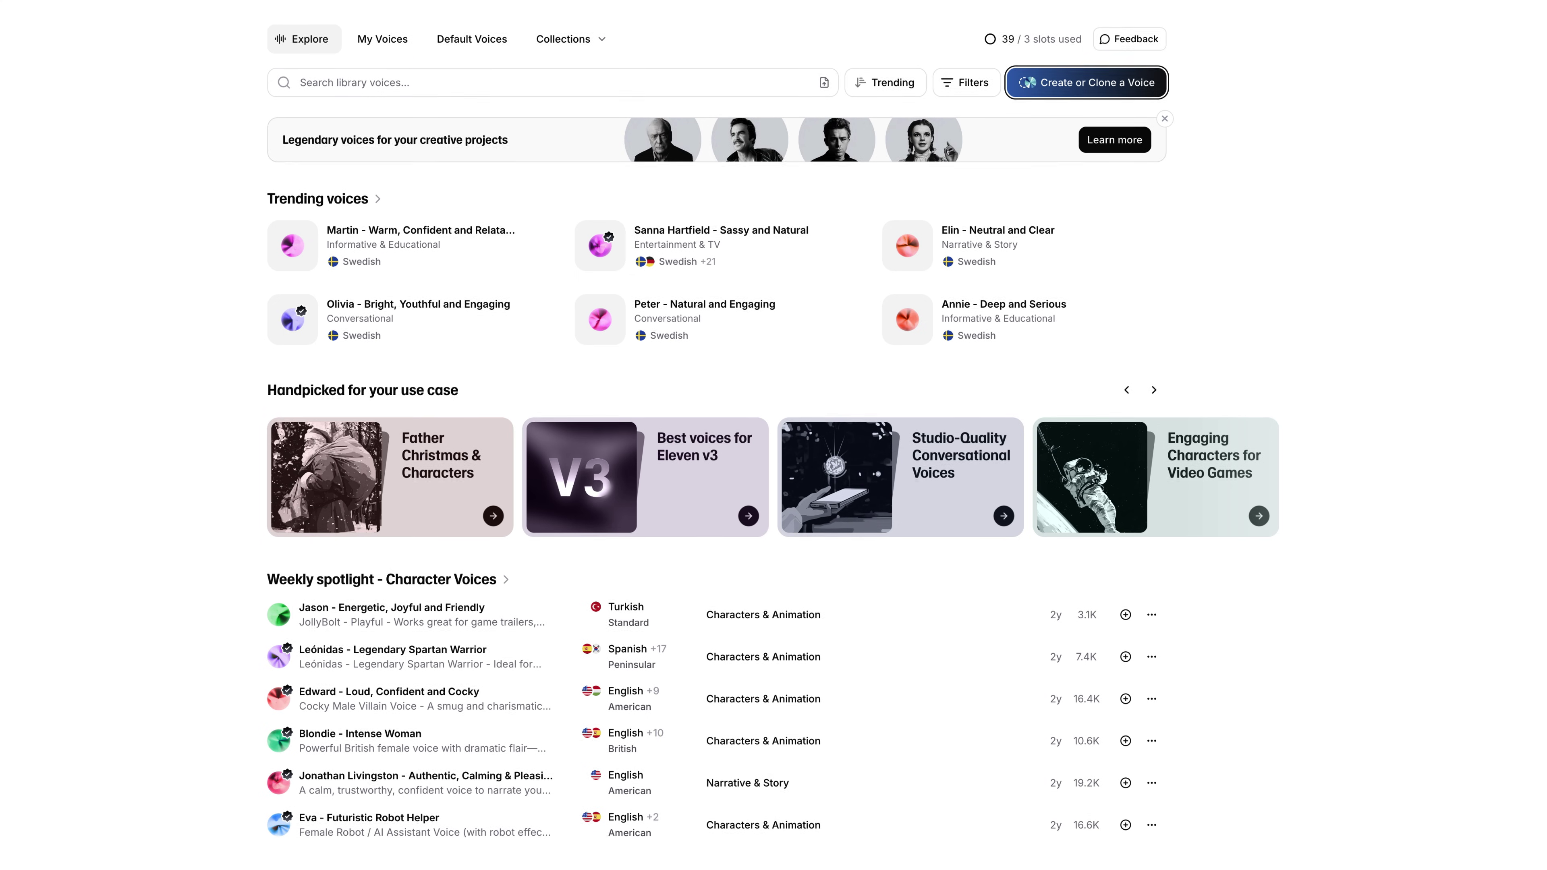
Step: Leave the Voices Explore page for the Text to Speech workspace under Playground
scroll(772, 435, "down", 5)
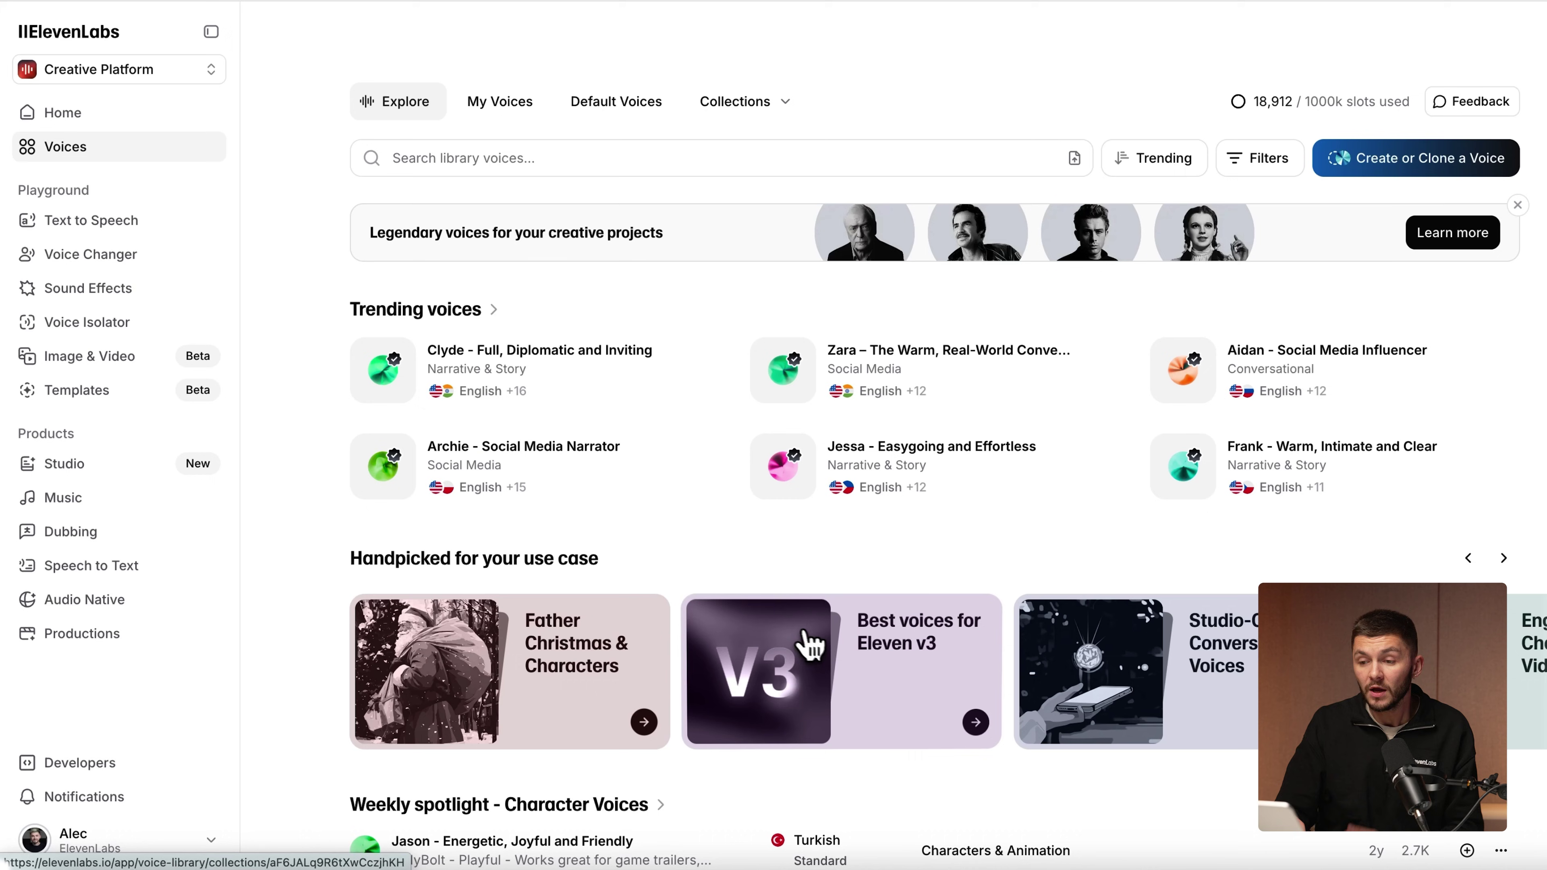
left_click(140, 226)
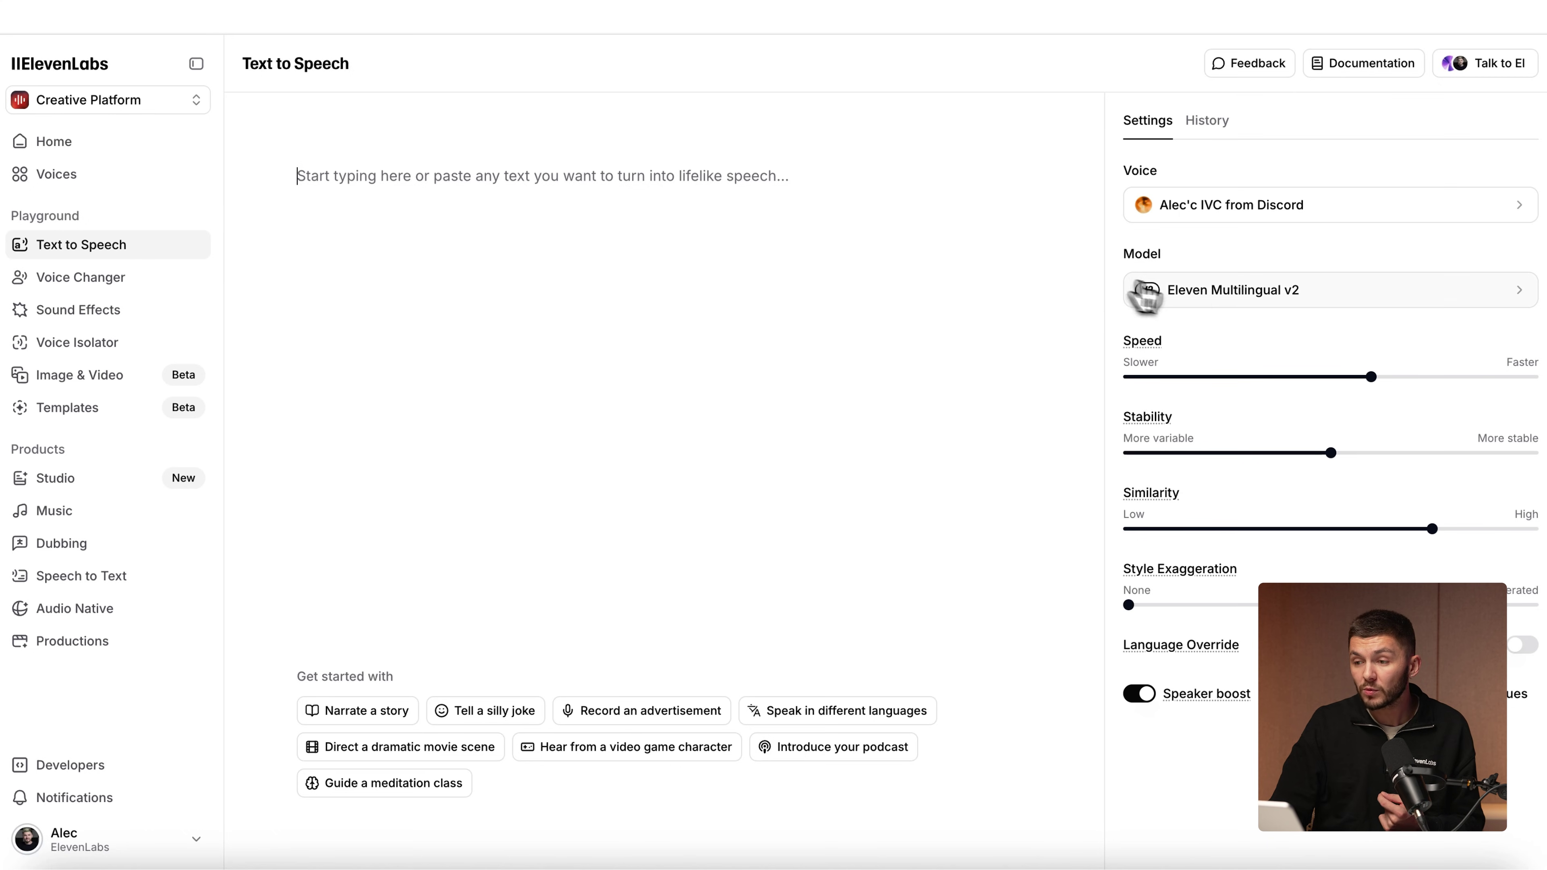
Step: Switch the model to Eleven v3 (alpha) and find the Alex - Southern Accent voice by searching 'alex'
left_click(1200, 299)
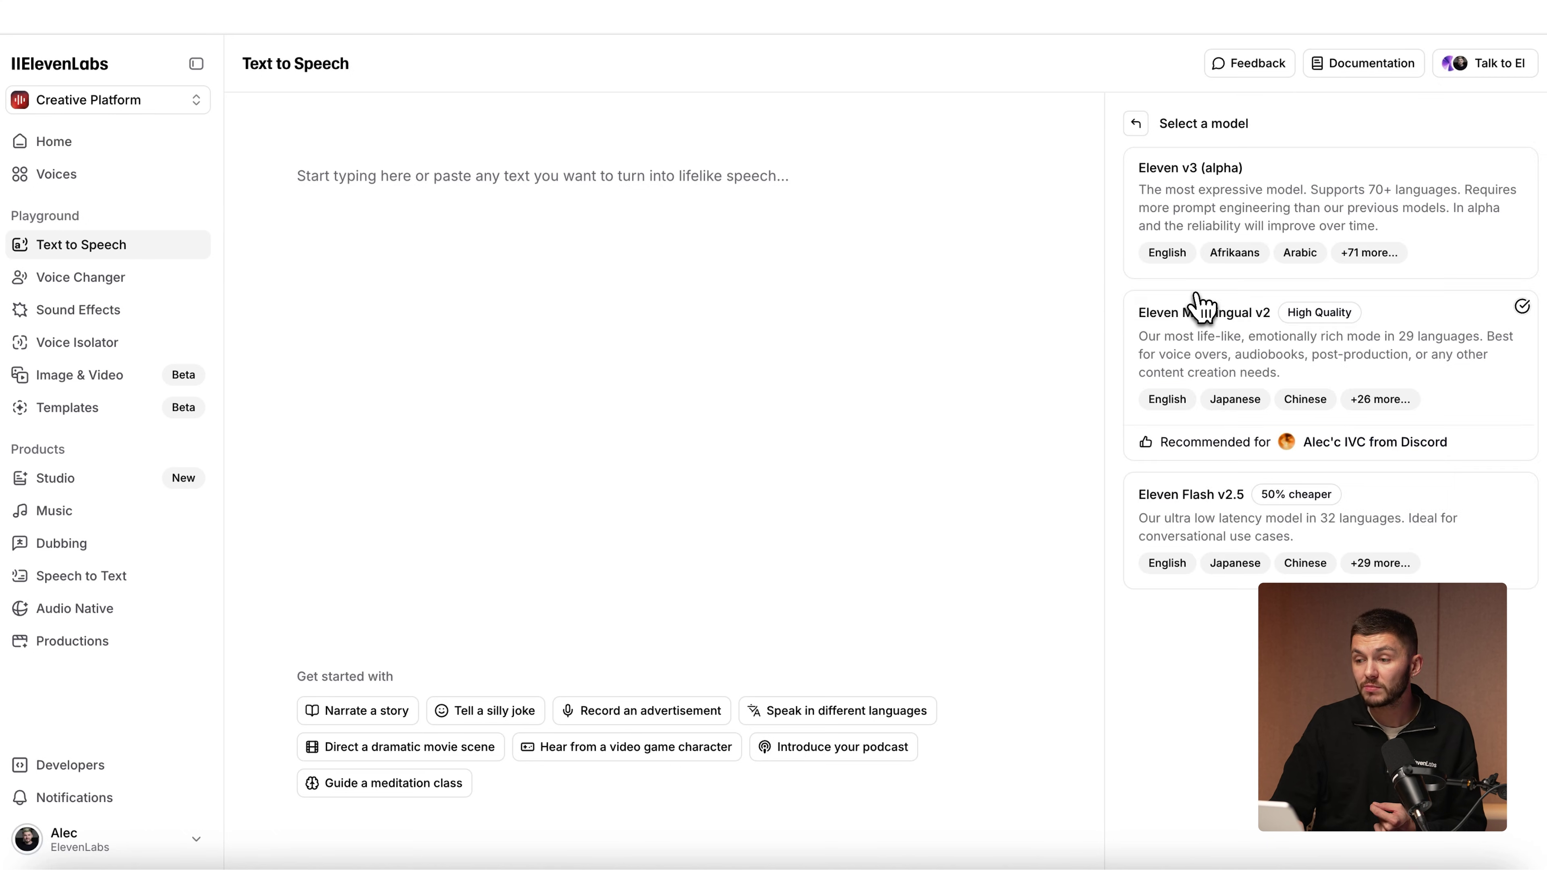
left_click(1213, 220)
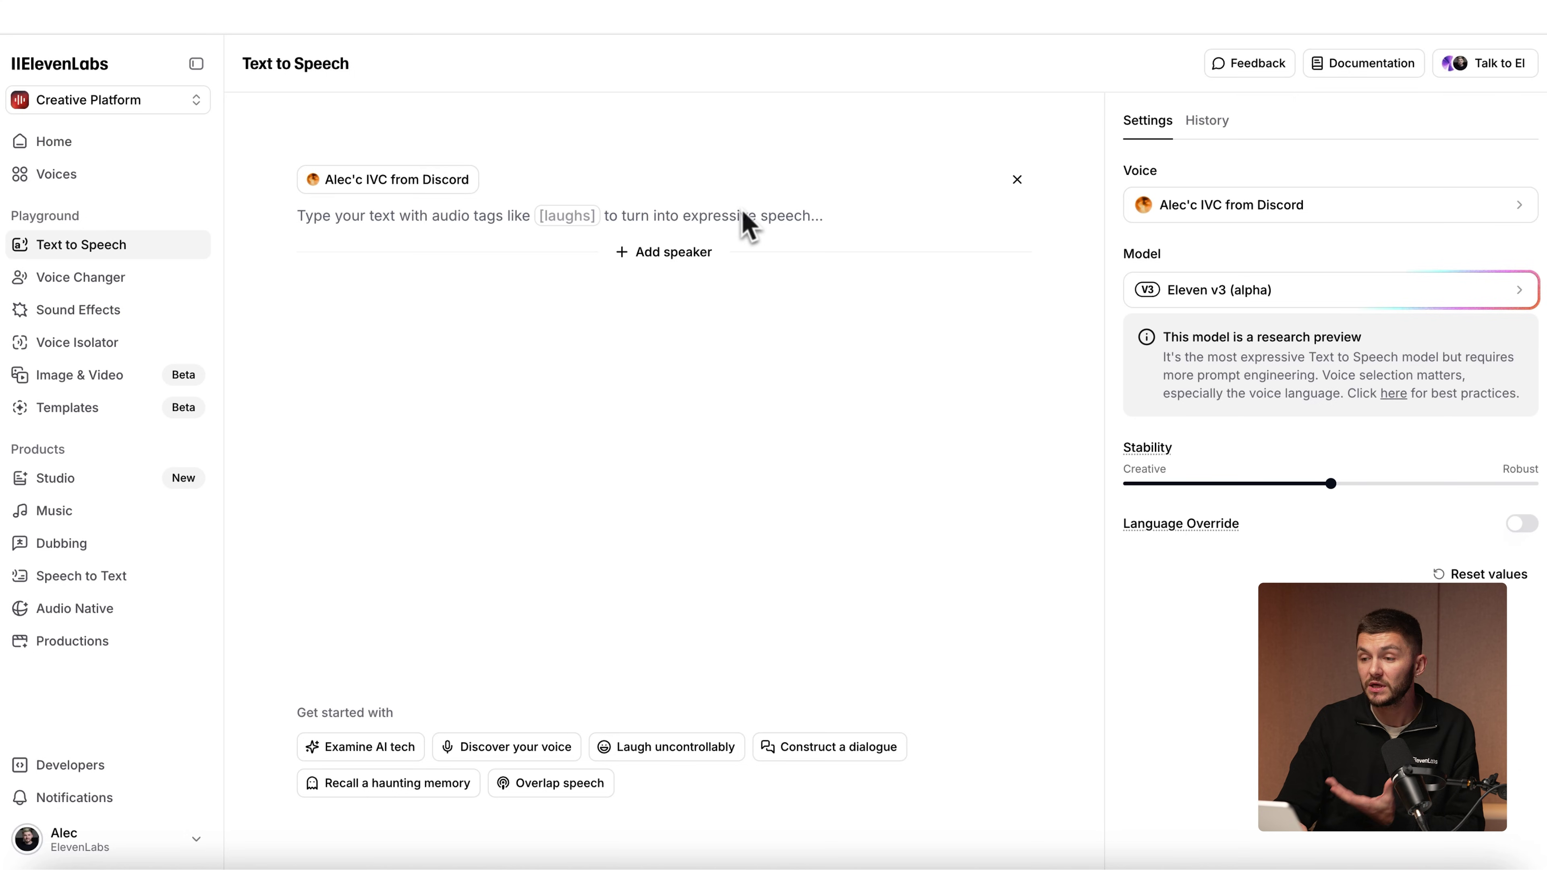
left_click(1197, 210)
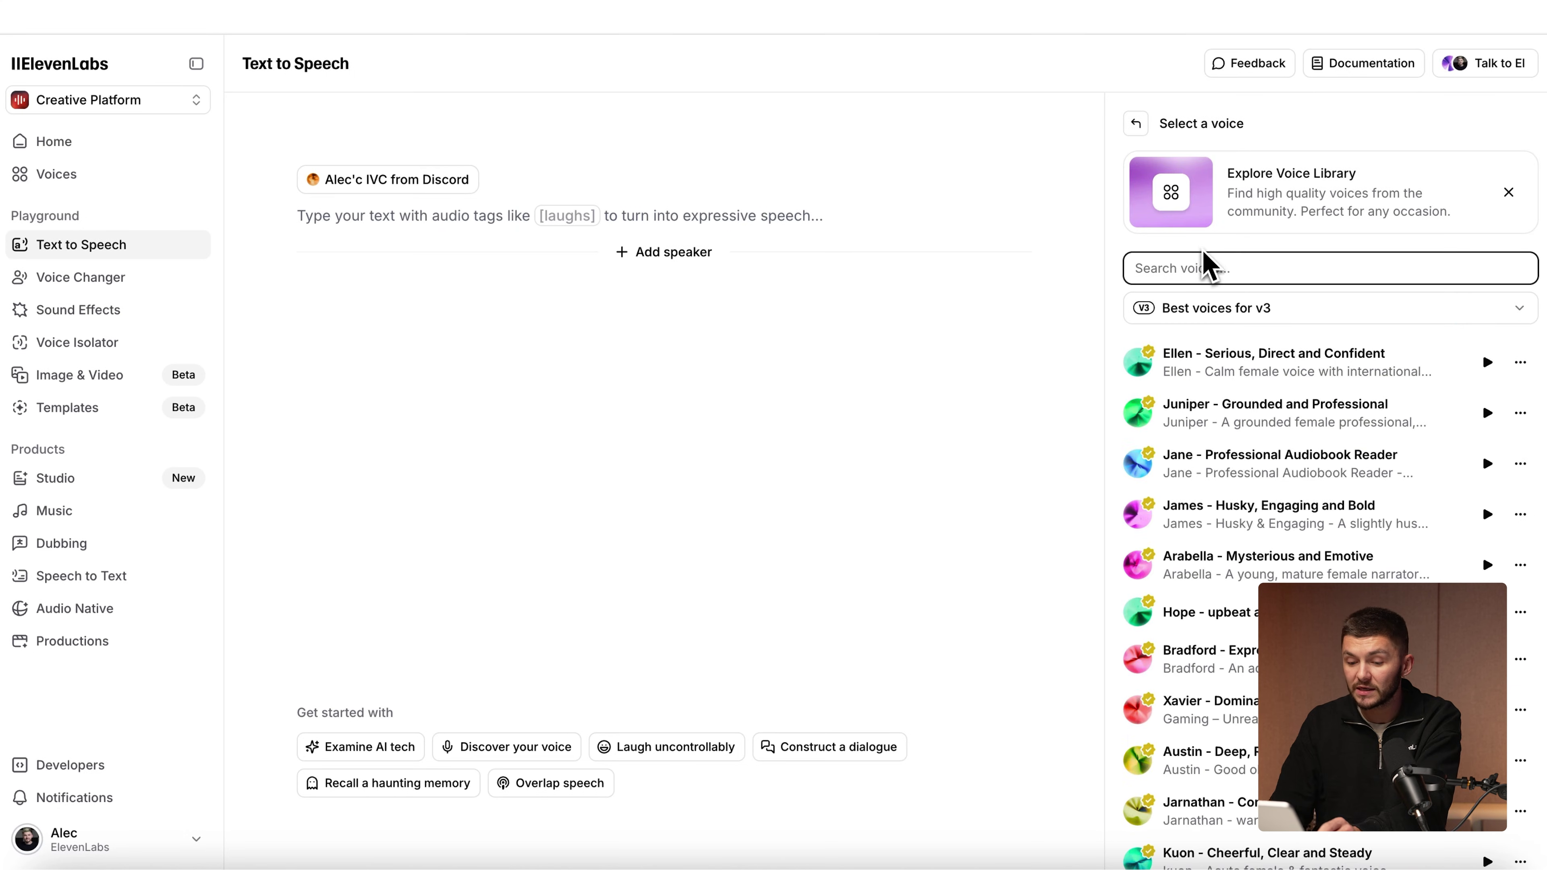
type("alex")
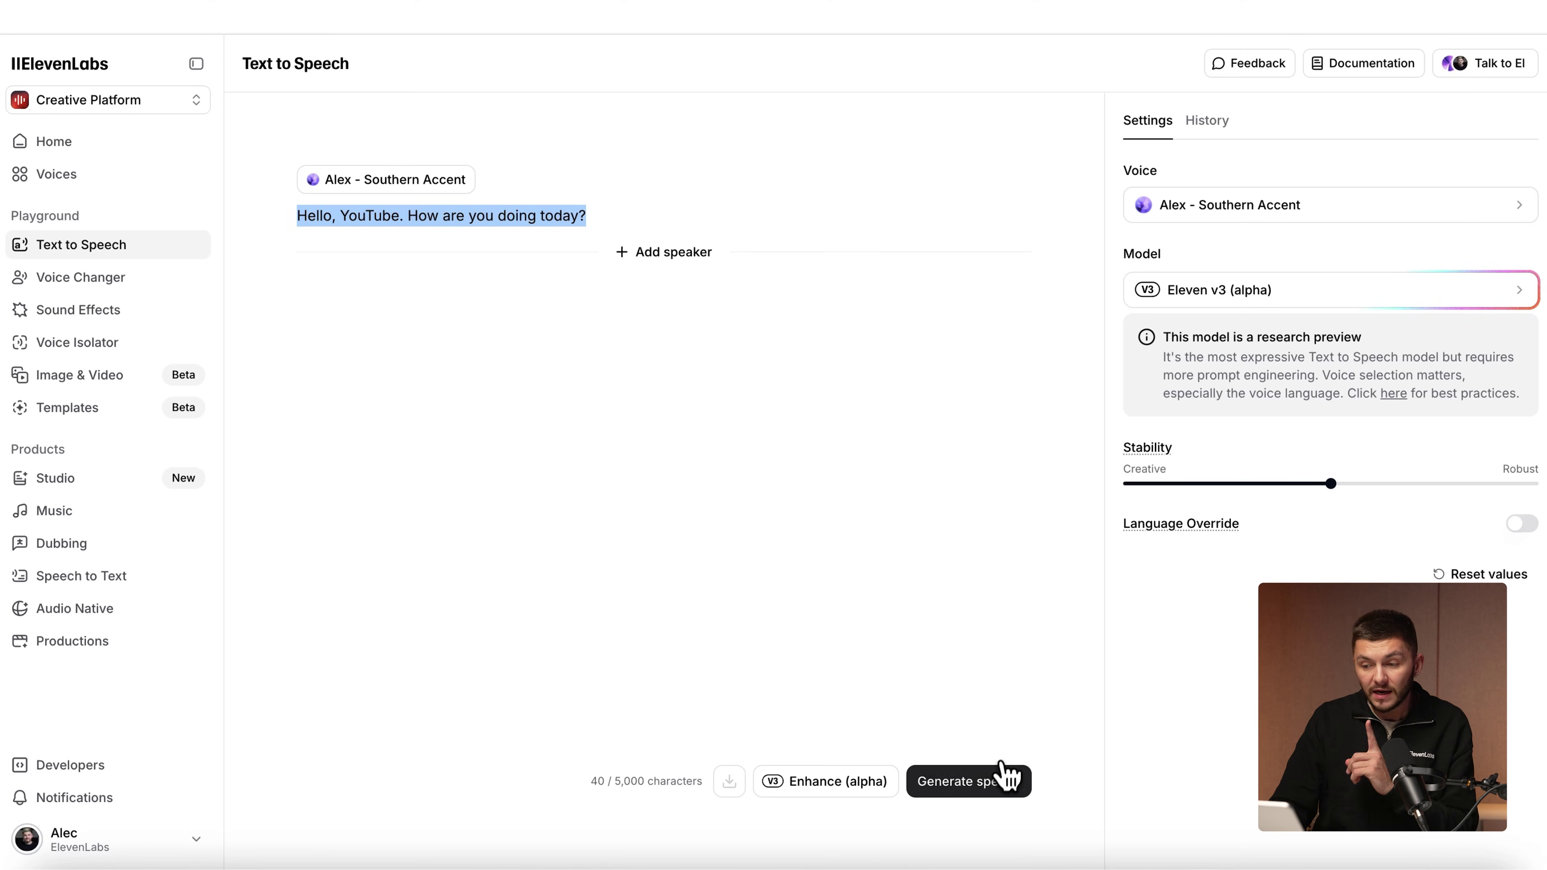
Step: Generate speech for 'Hello, YouTube. How are you doing today?' in the Alex voice
left_click(975, 782)
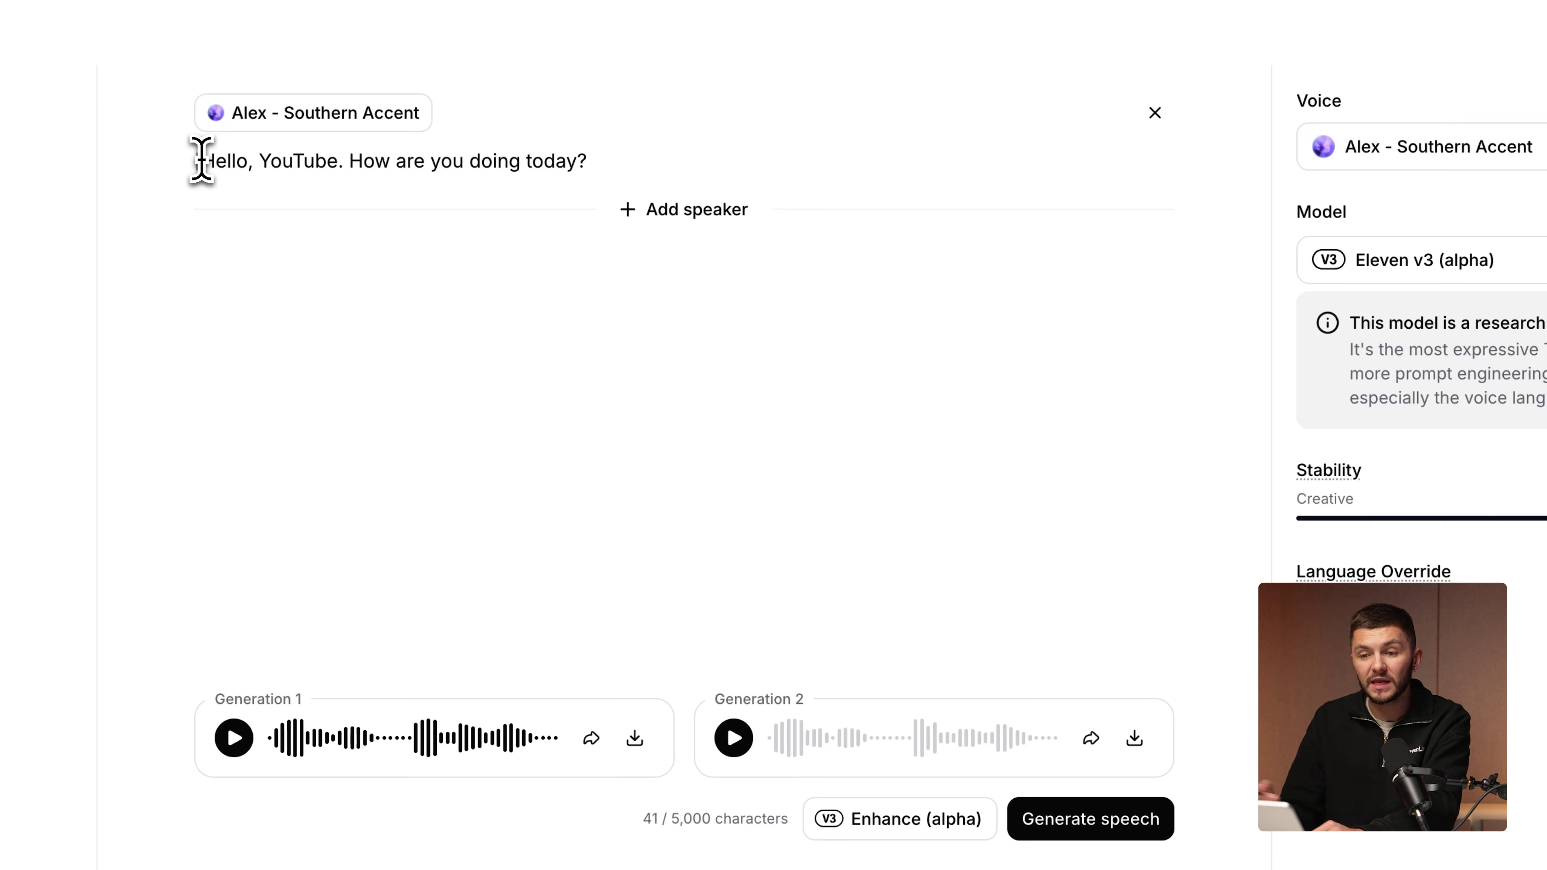
Step: Tag the greeting with [excited], [laughing] and [cough], then regenerate speech
type("[excited]")
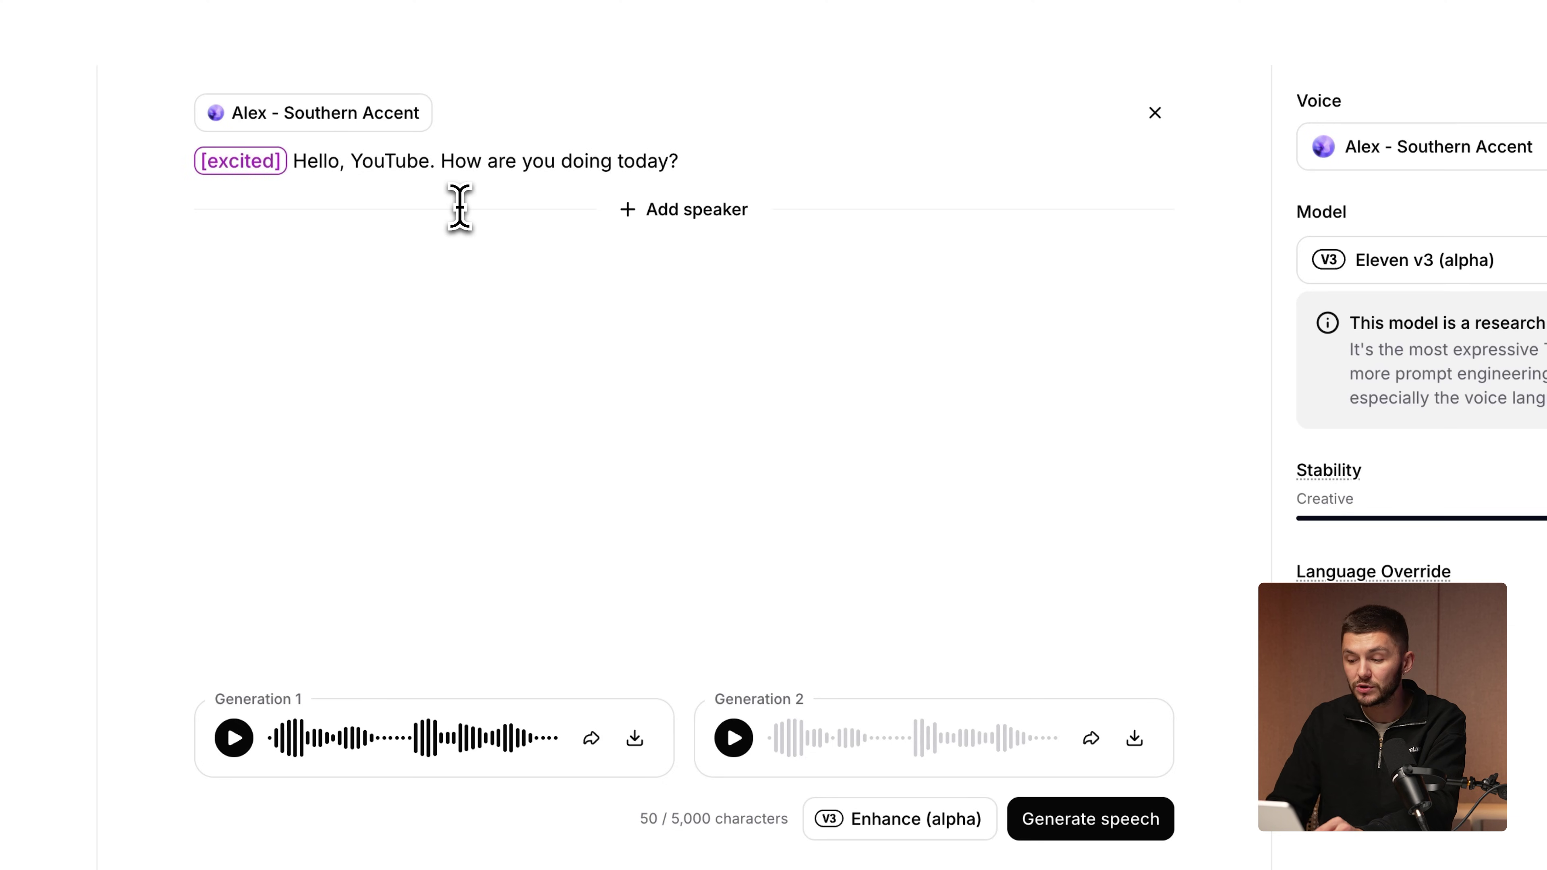
type("[laughing")
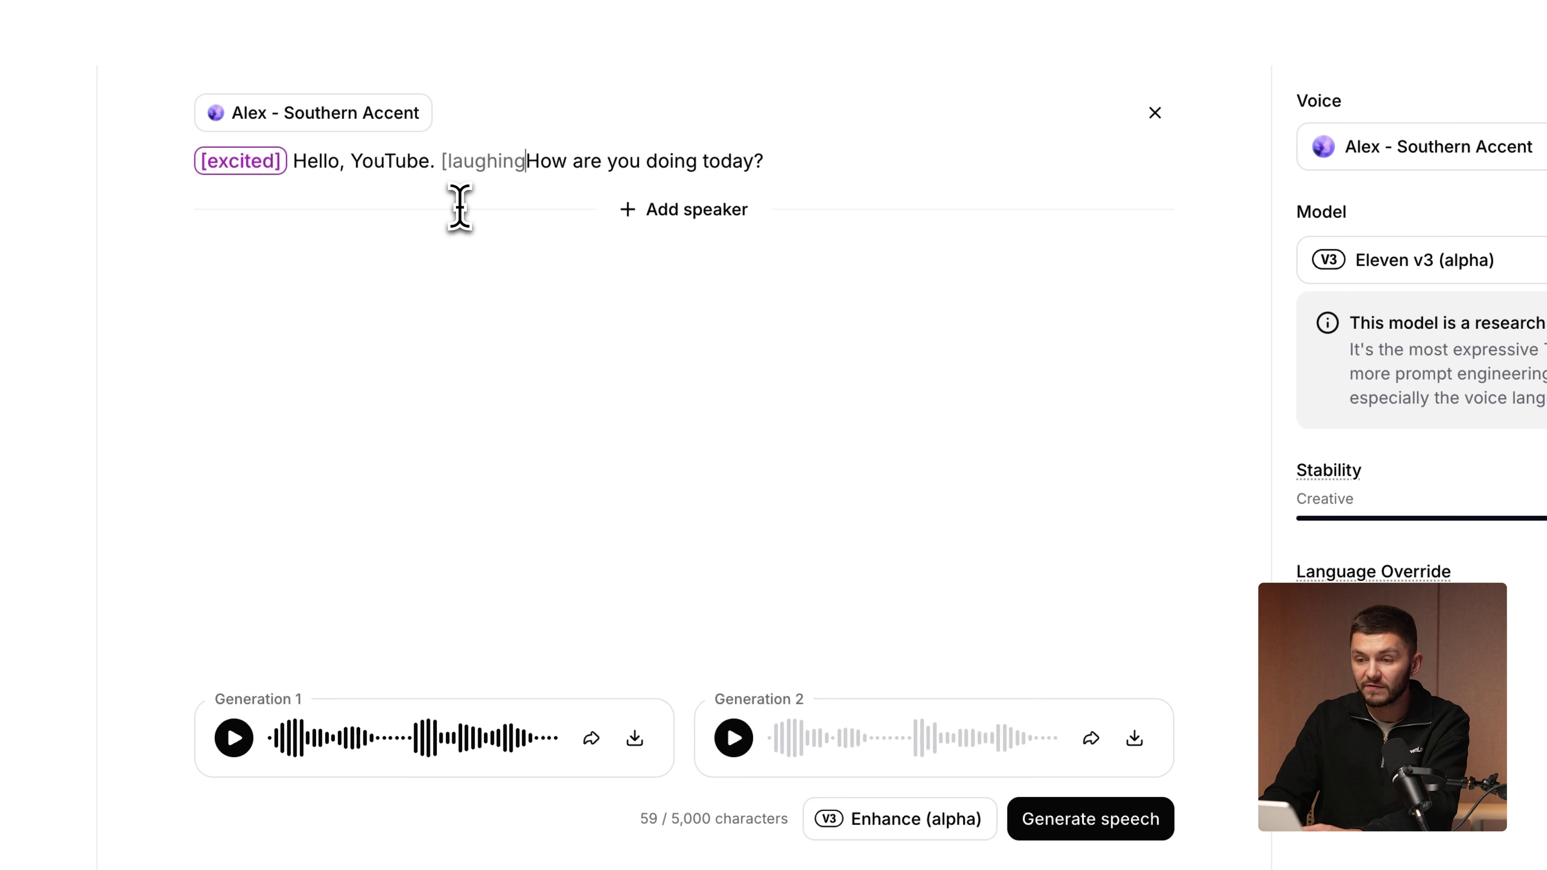
type("]")
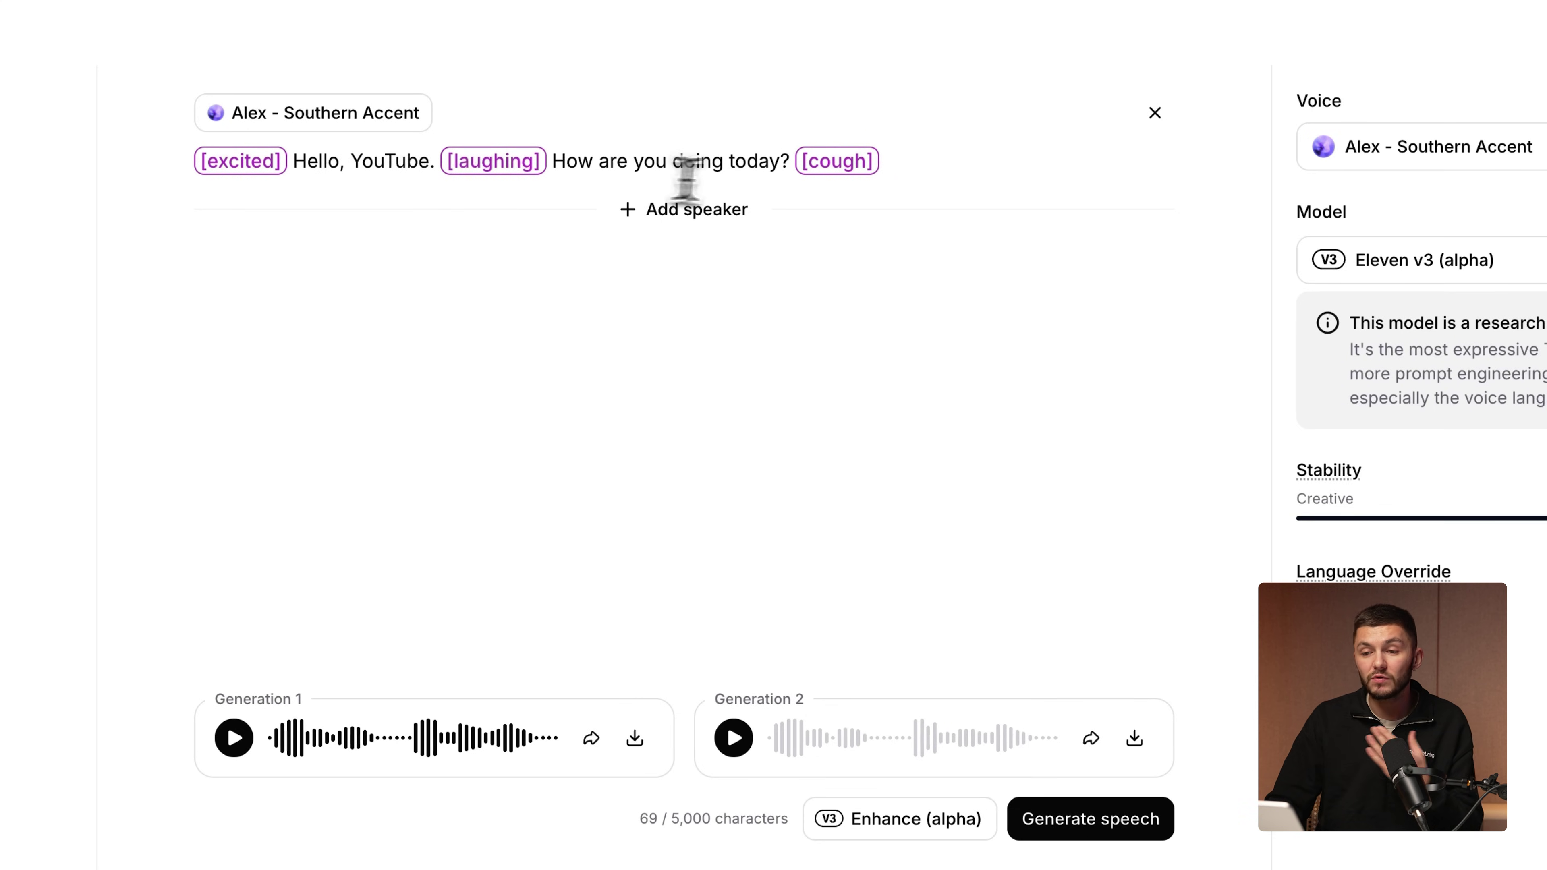
left_click(1099, 826)
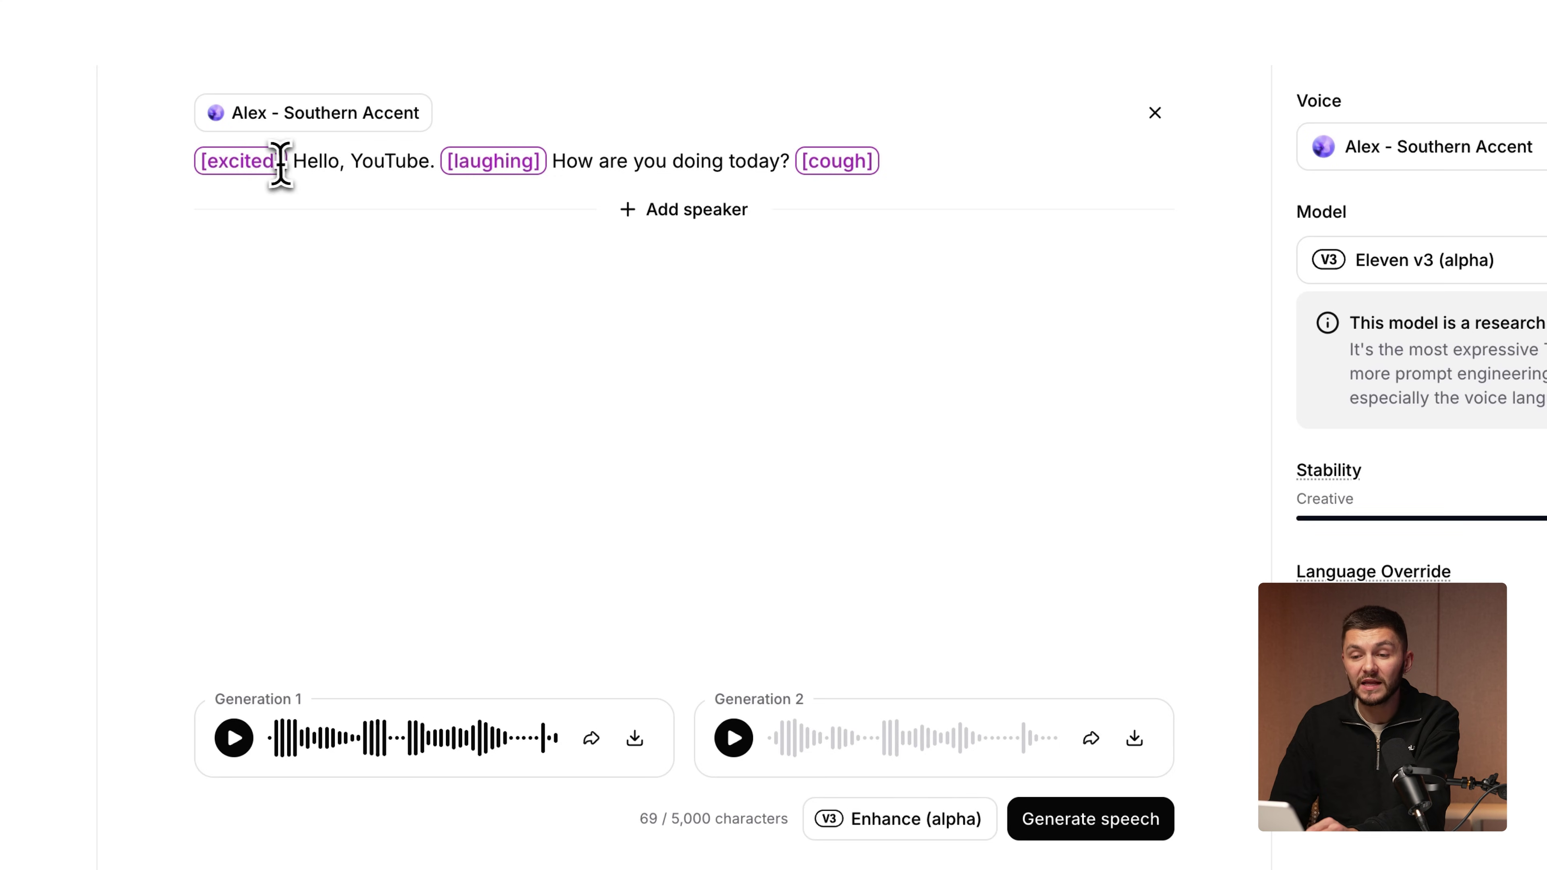
Step: Change the tags to [sad] and [pause], remove [cough], and generate new takes
left_click_drag(273, 163, 210, 165)
type("sad")
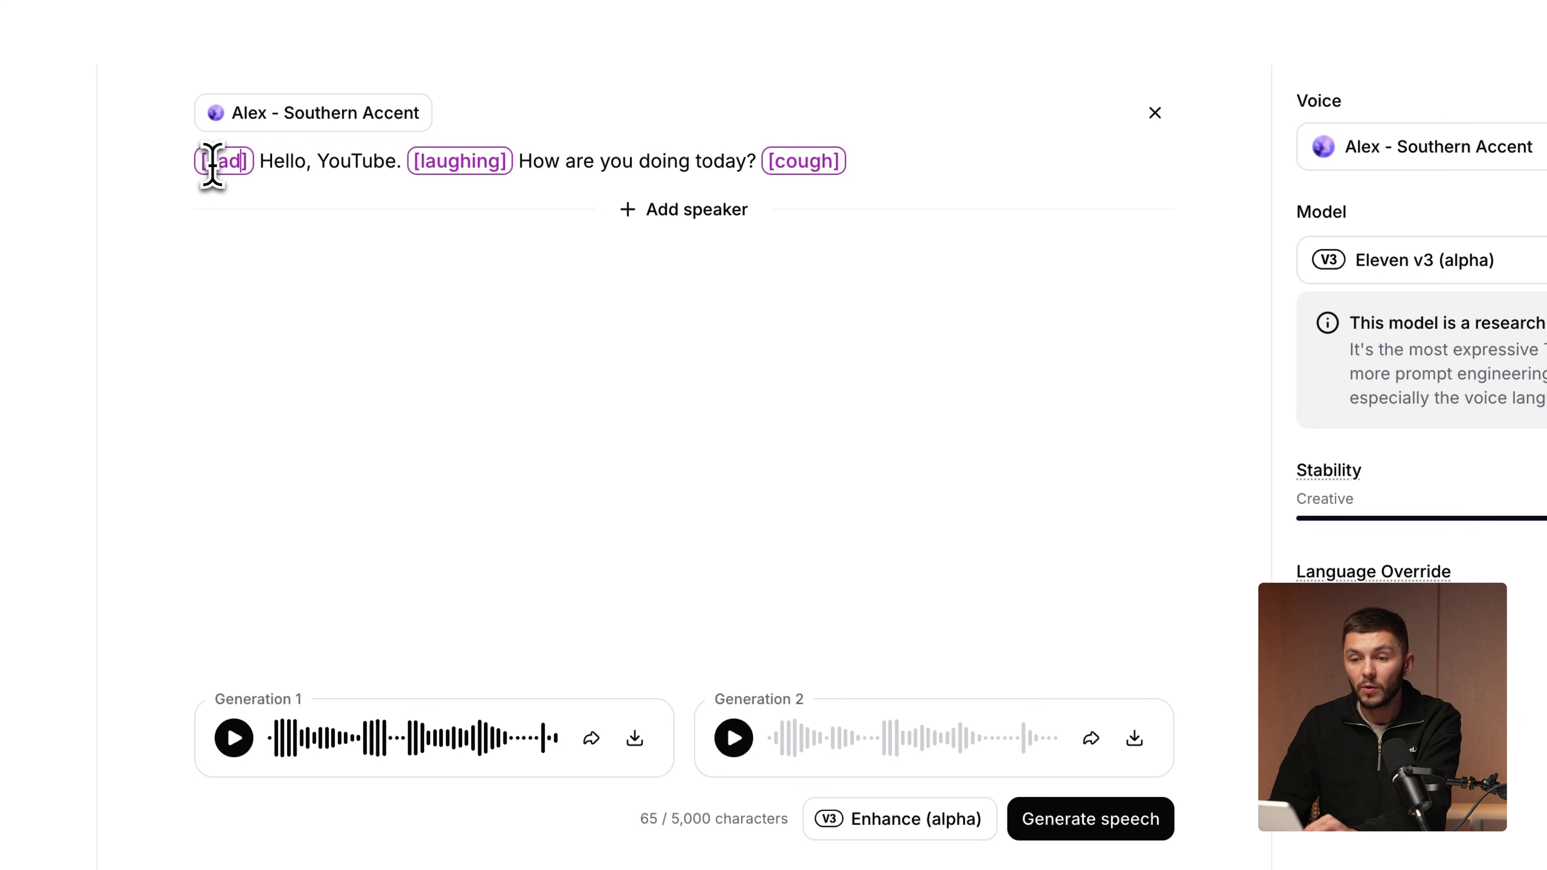
left_click(498, 173)
key("BackSpace")
key("BackSpace")
key("BackSpace")
key("BackSpace")
key("BackSpace")
key("BackSpace")
key("BackSpace")
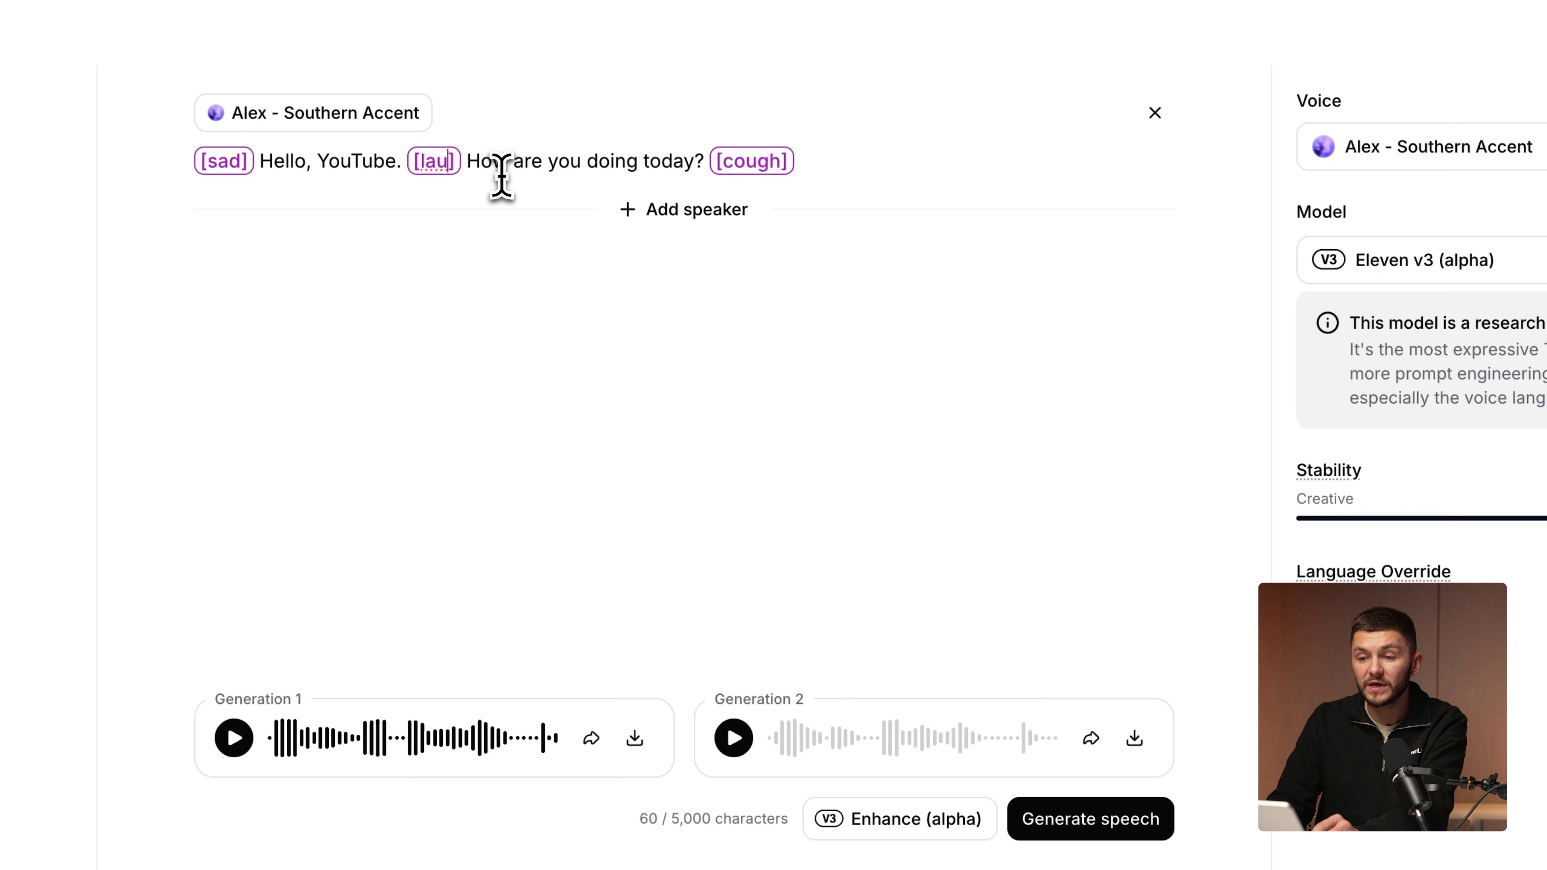
key("BackSpace")
type("pause")
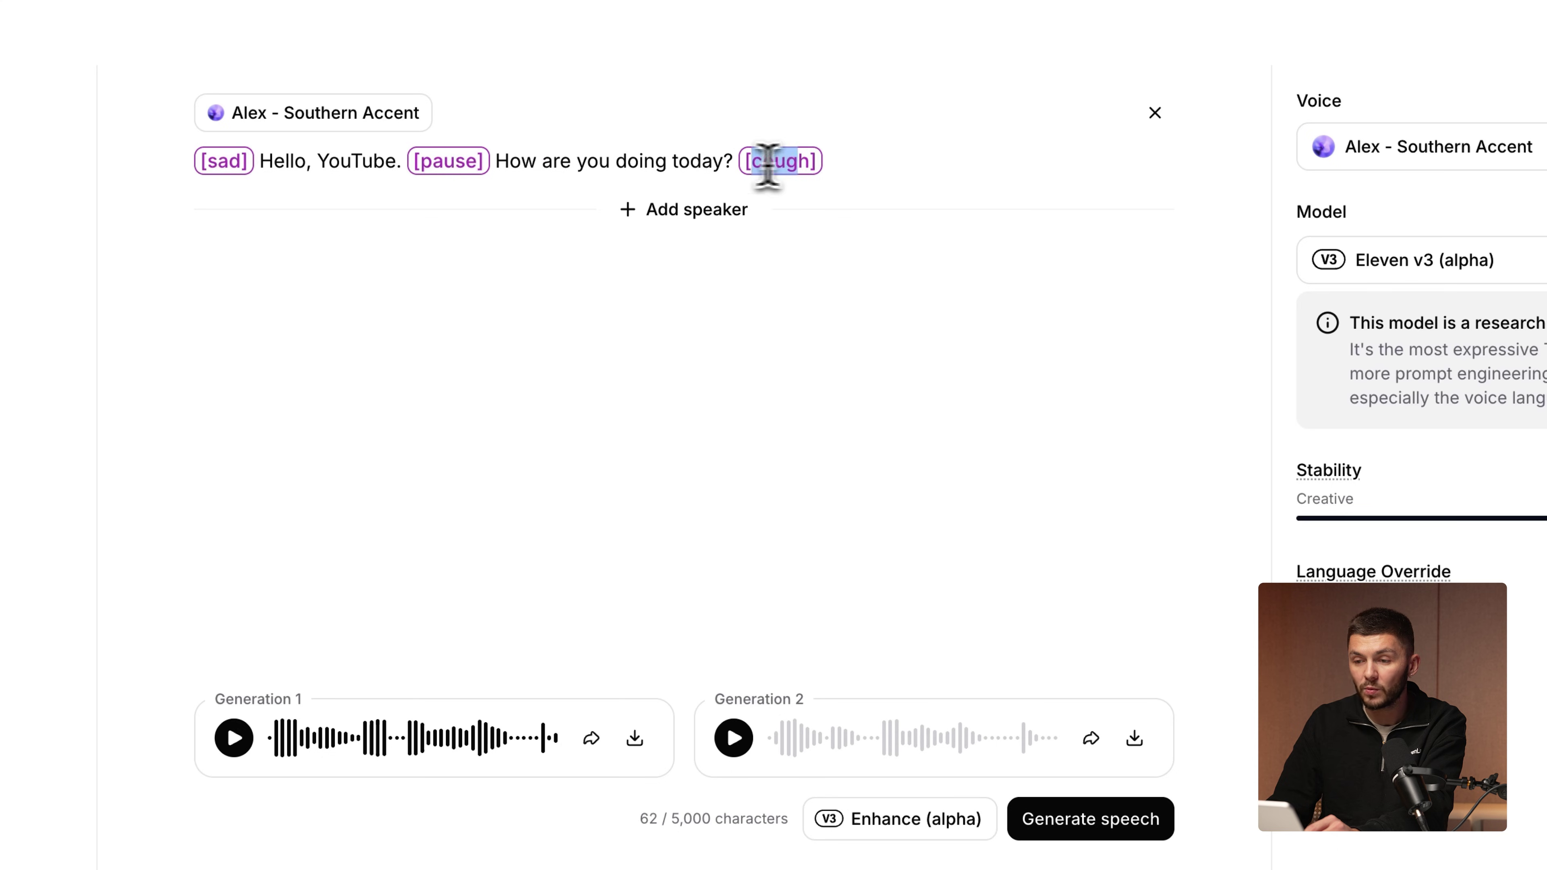
left_click_drag(768, 165, 818, 164)
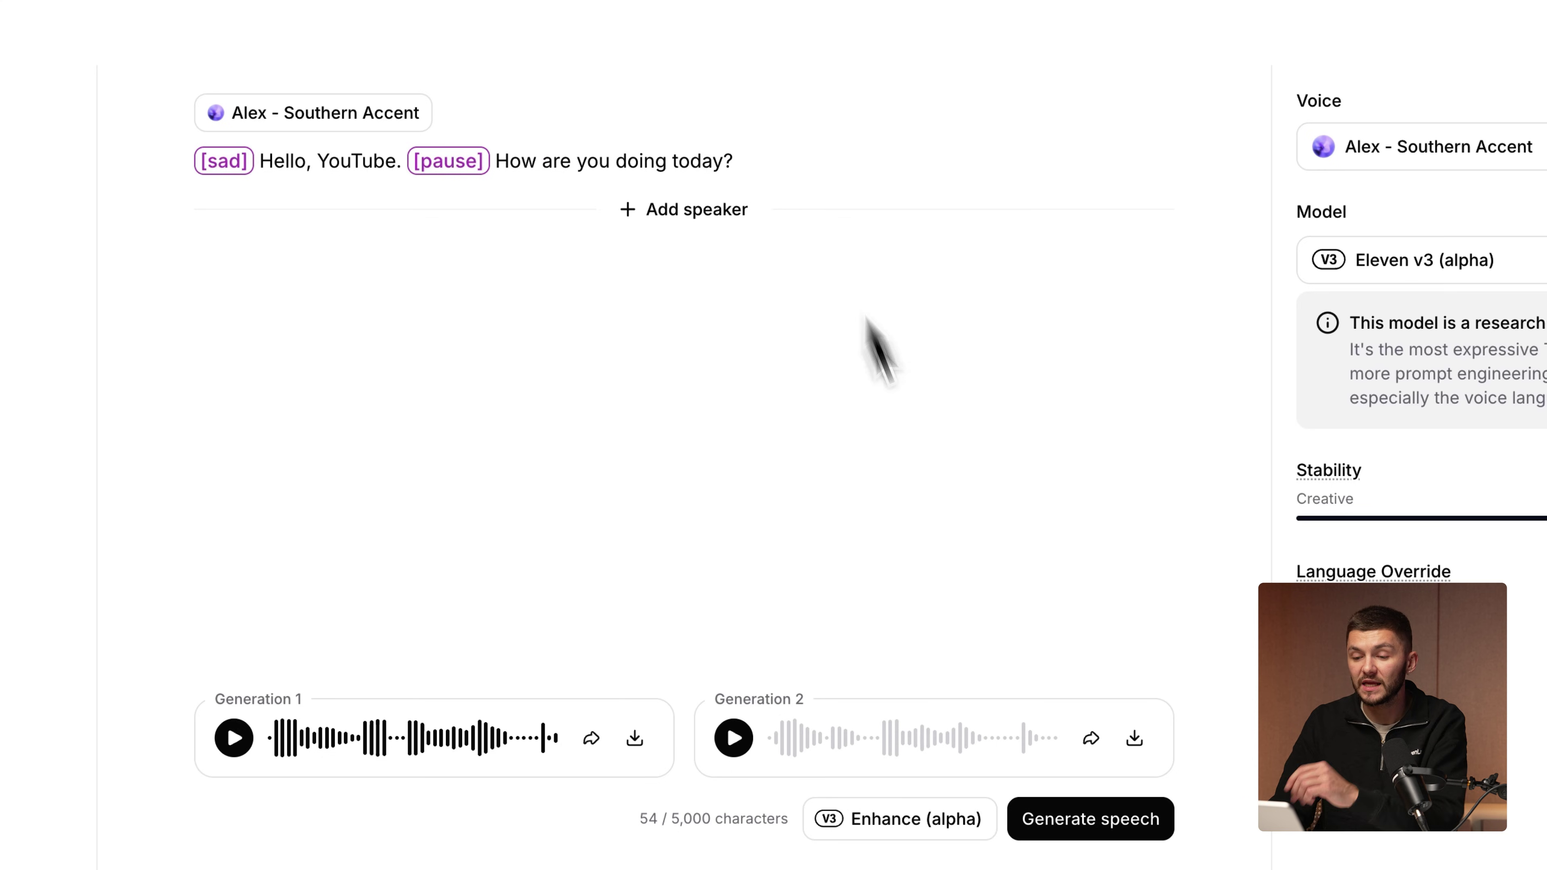
left_click(1113, 824)
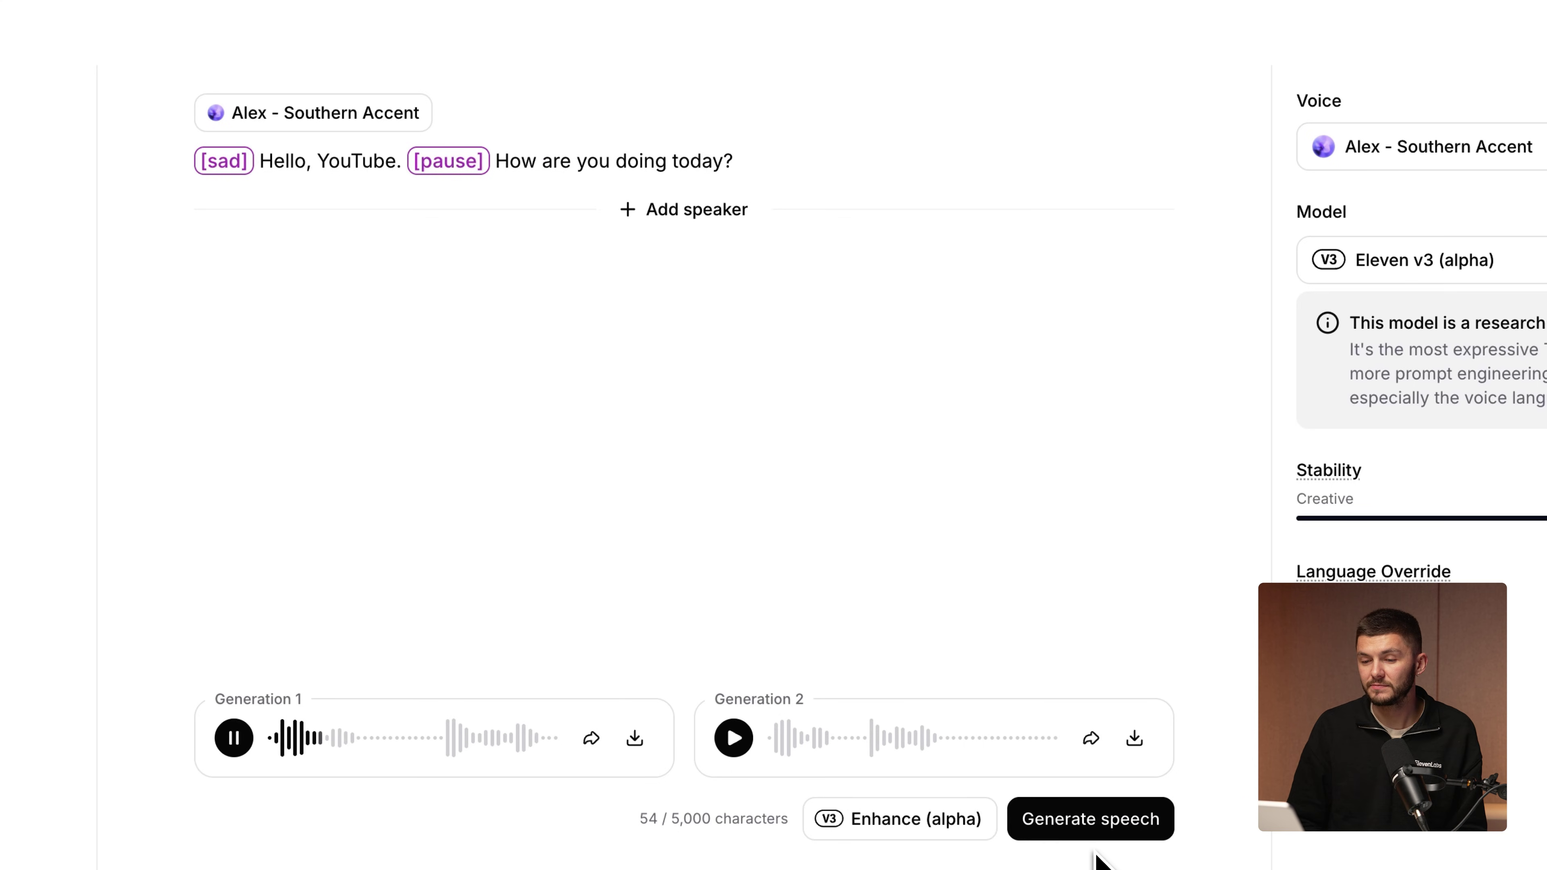